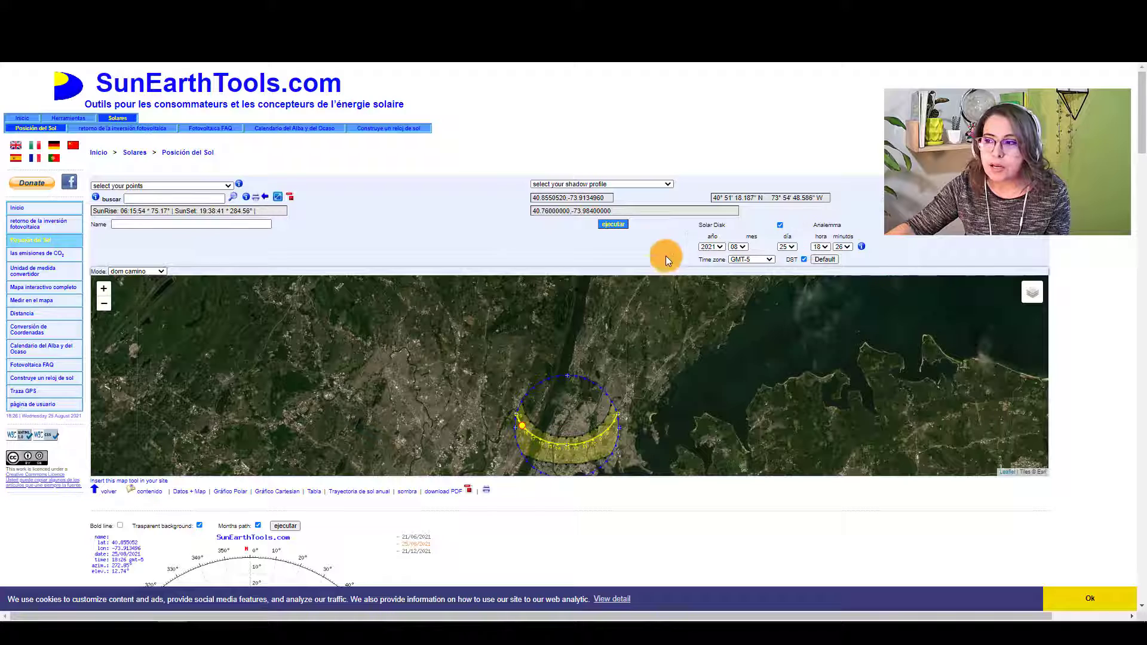
Step: Examine the polar sun-path chart for 25 August 2021 and the date settings that control it
scroll(381, 153, down, 5)
scroll(365, 307, down, 2)
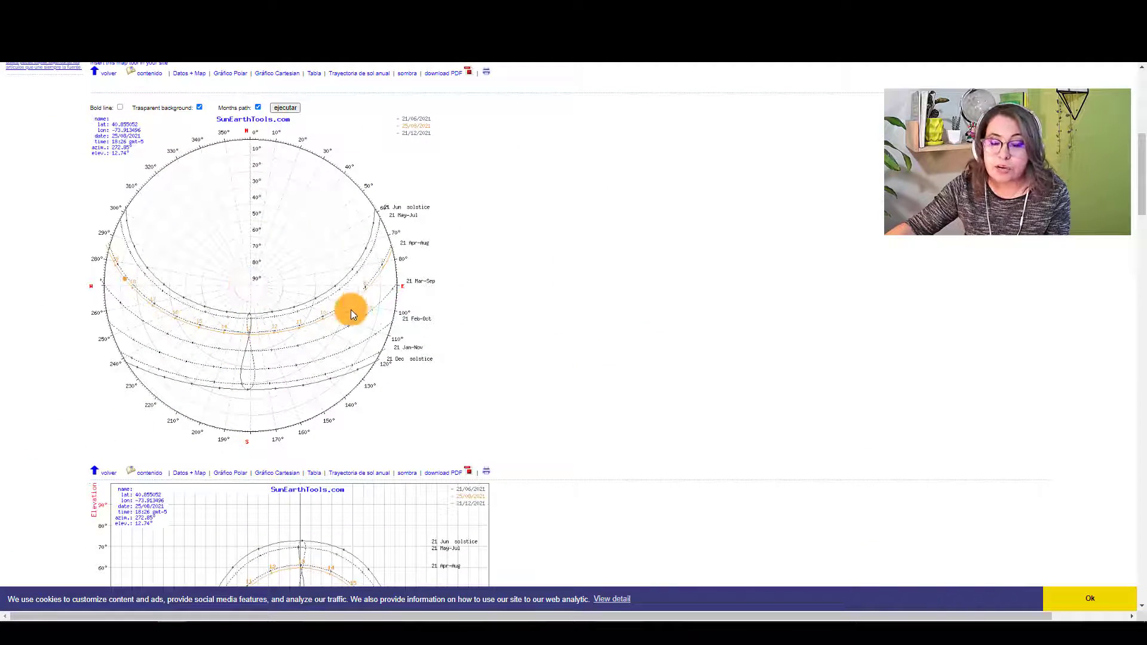
scroll(251, 379, up, 7)
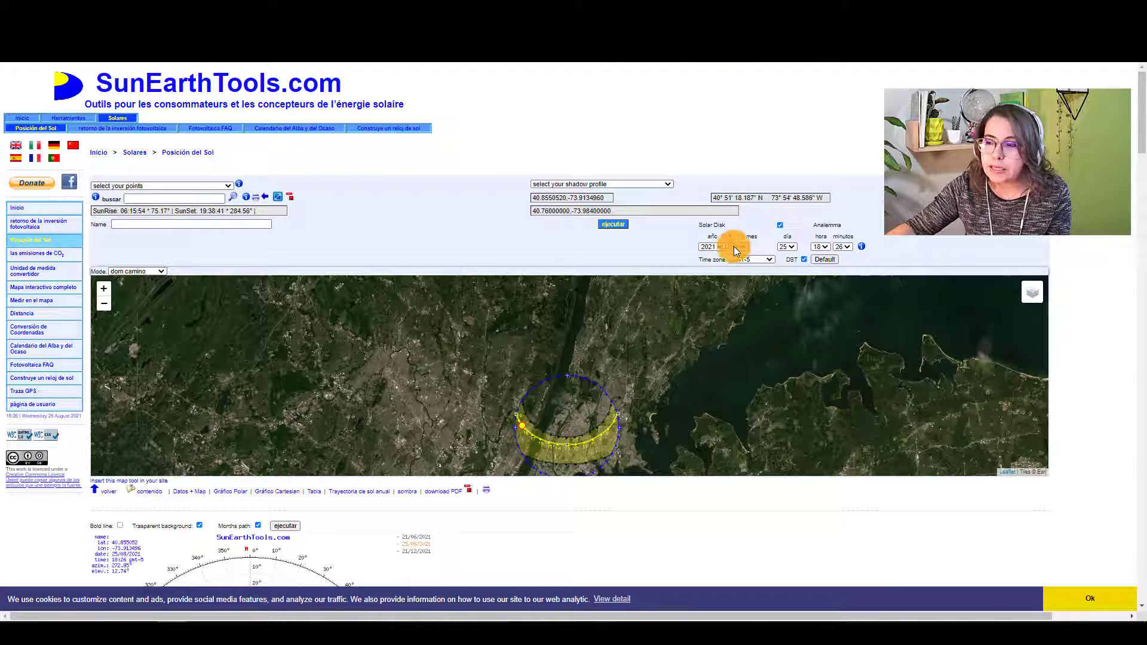
click(790, 250)
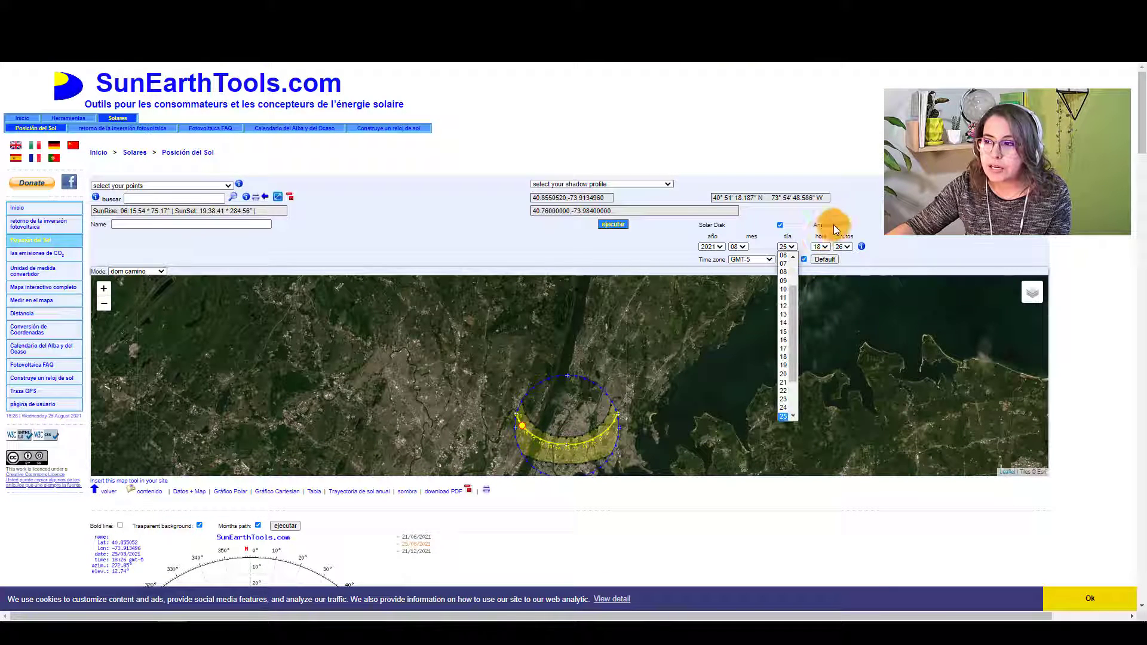
click(787, 247)
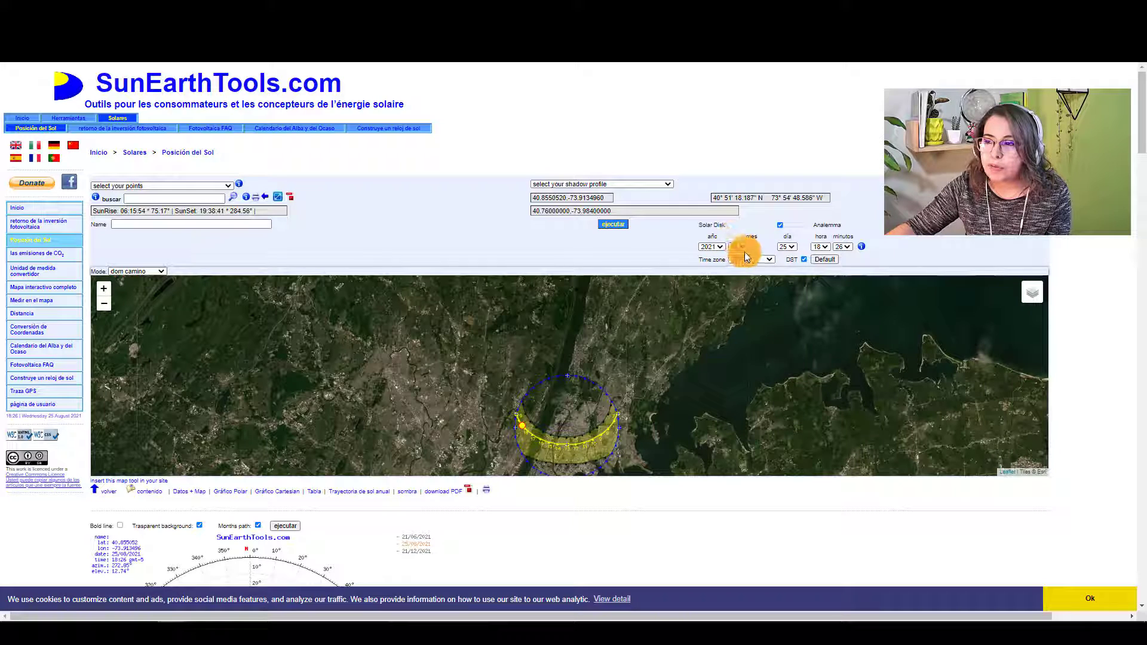
scroll(800, 135, down, 1)
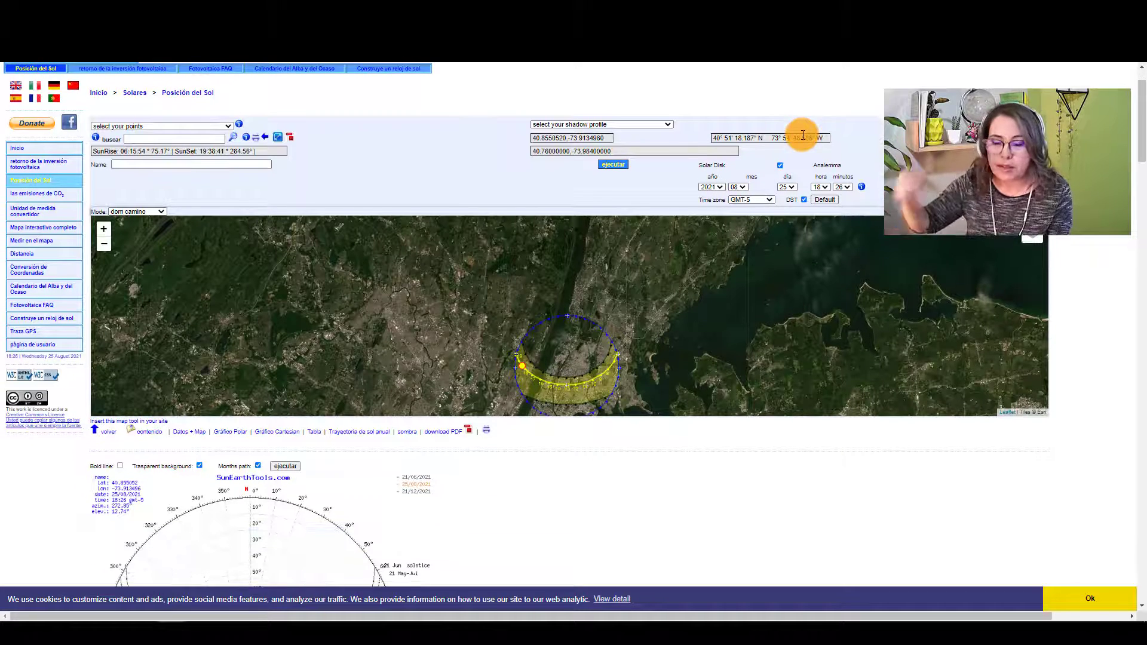
scroll(705, 316, down, 1)
scroll(568, 477, down, 4)
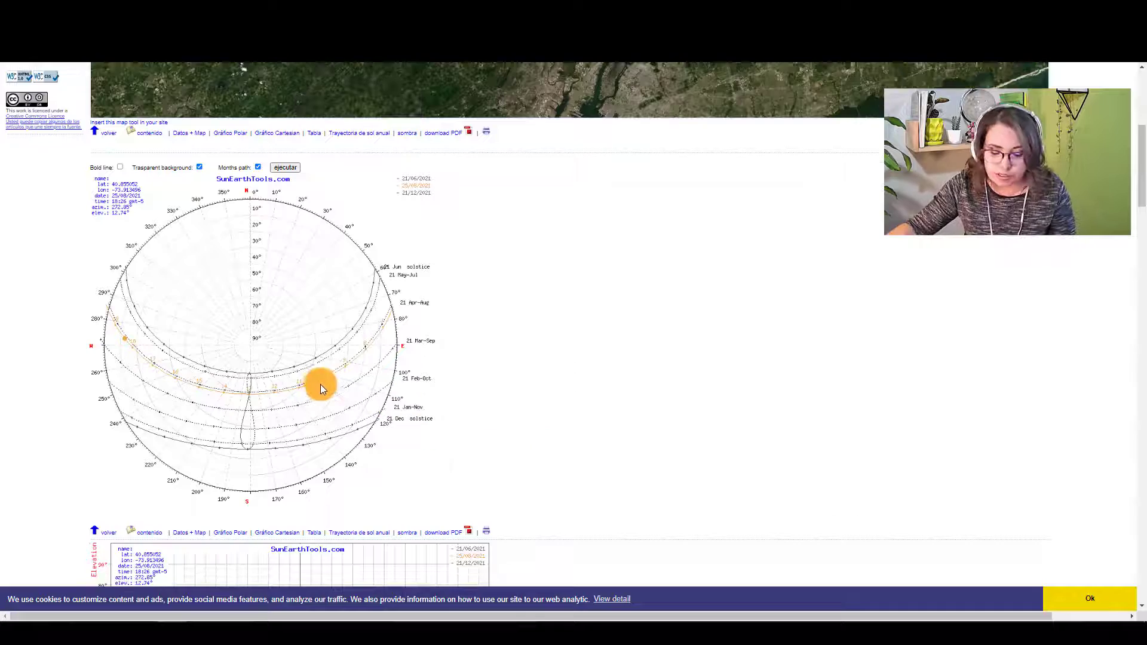
scroll(321, 384, up, 2)
scroll(263, 399, down, 3)
scroll(209, 320, up, 2)
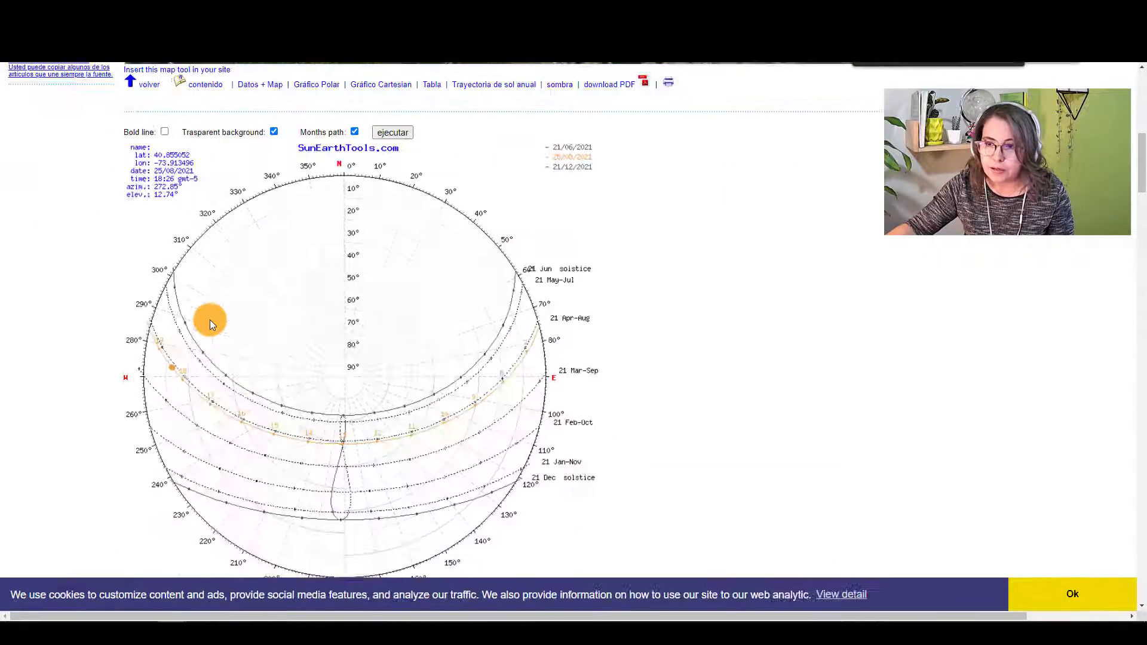
scroll(210, 320, up, 1)
scroll(312, 323, down, 1)
scroll(314, 323, down, 1)
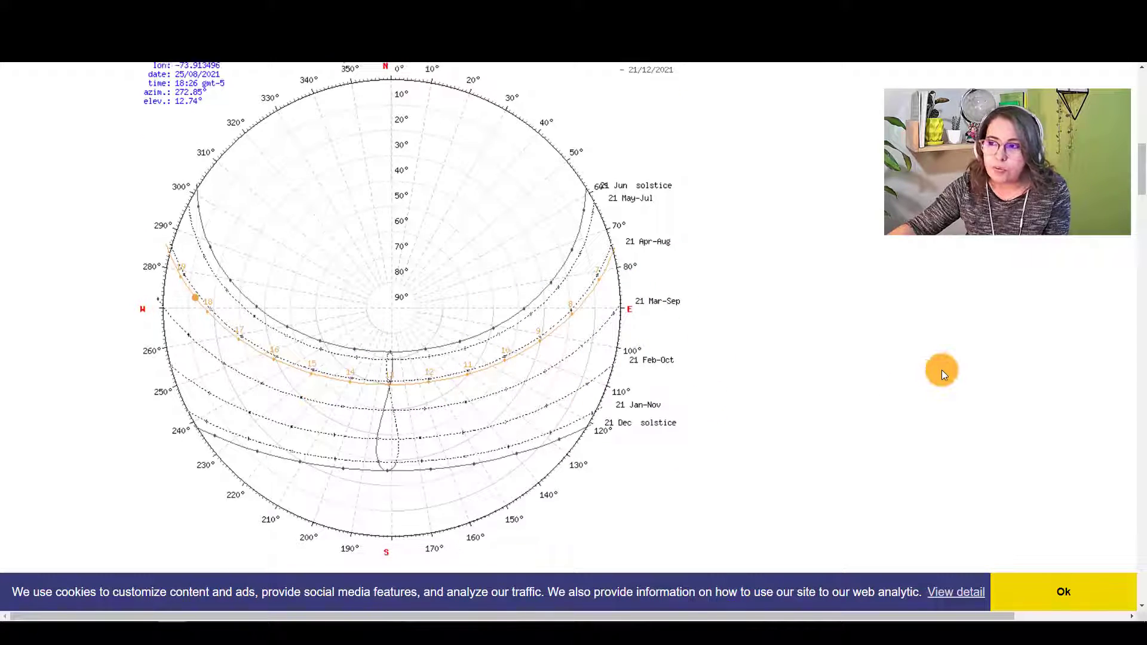
Step: Set the solar position date to month 03, day 21, and recalculate the sun-path charts
key(alt+Left)
click(816, 182)
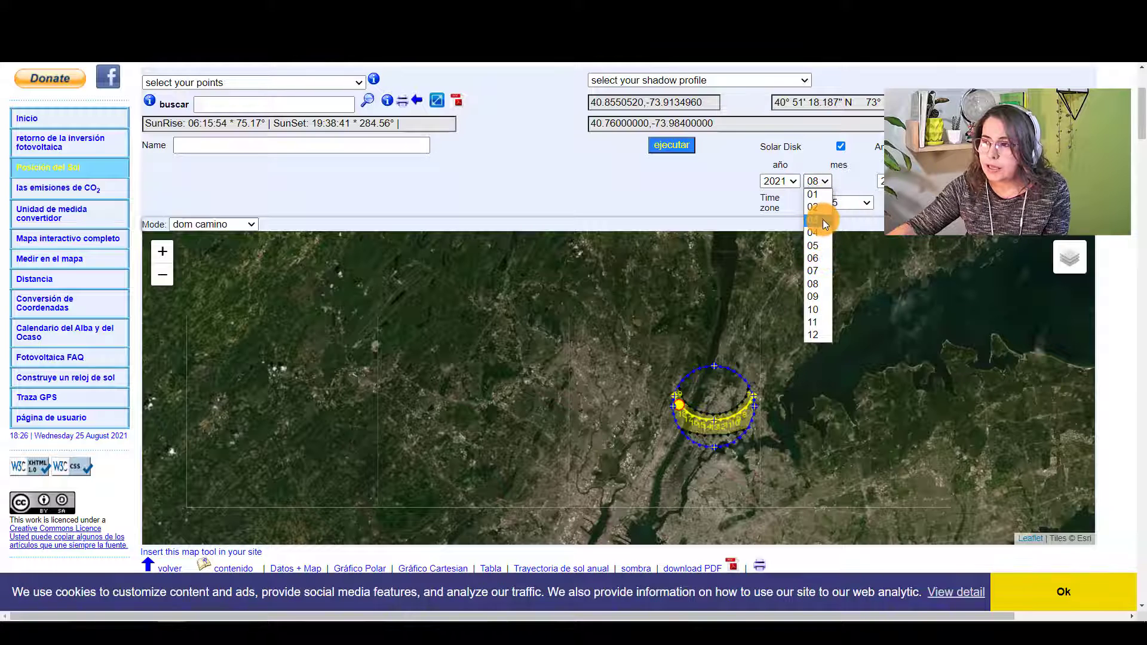
click(823, 220)
click(887, 181)
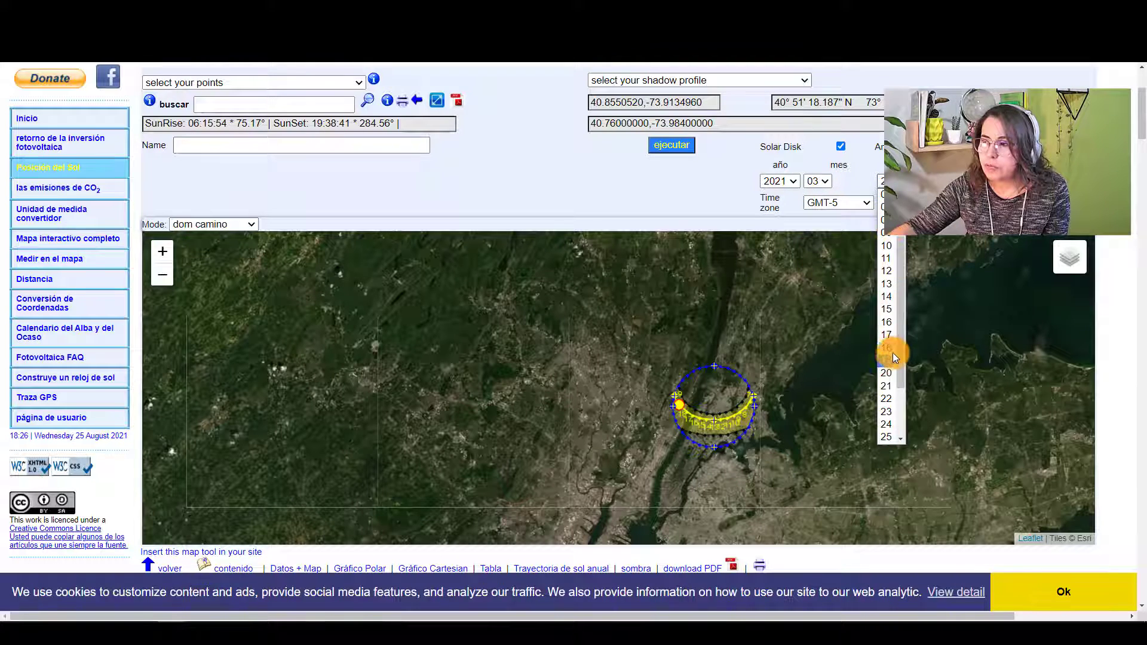
click(890, 386)
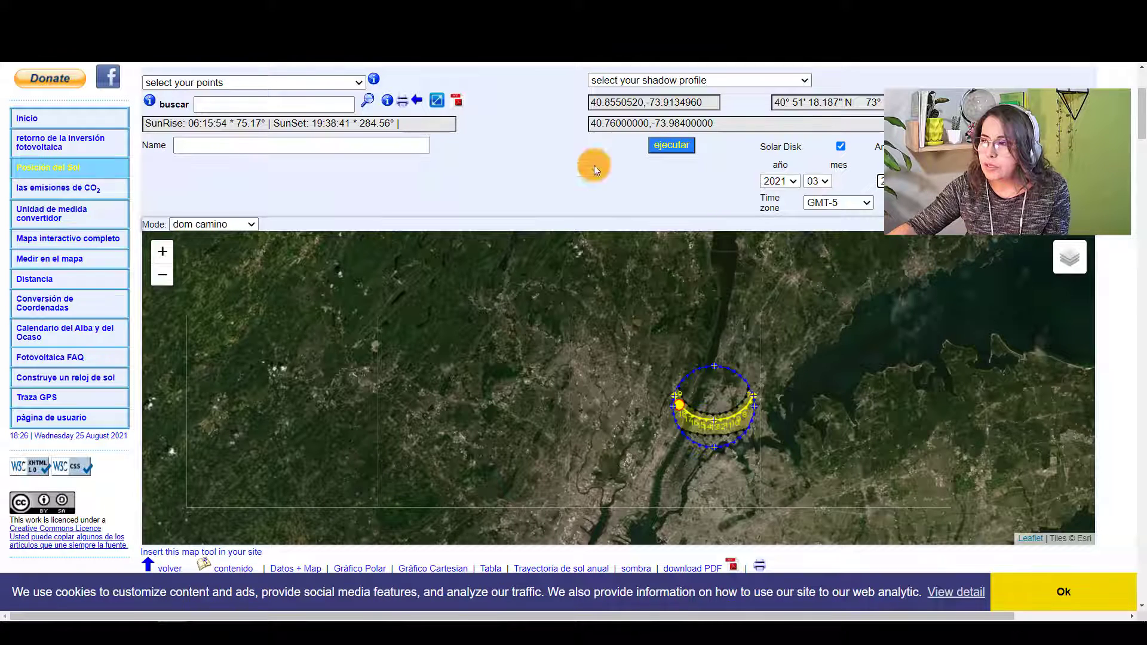
scroll(717, 185, up, 3)
click(671, 264)
scroll(485, 146, down, 5)
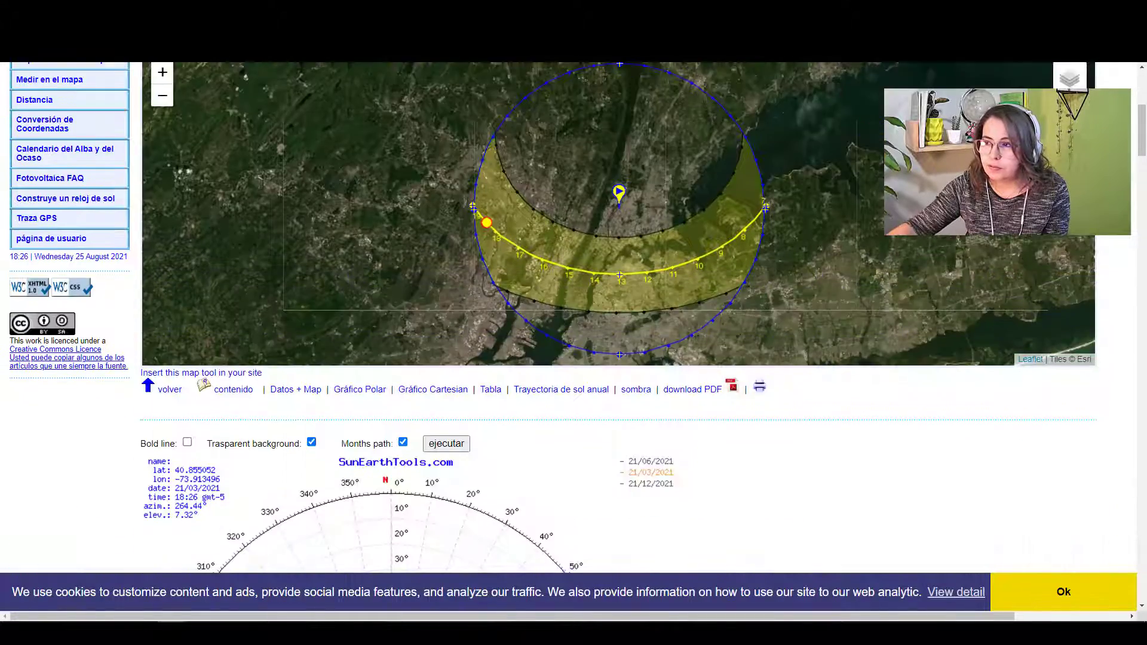
scroll(1069, 419, down, 7)
scroll(893, 396, up, 2)
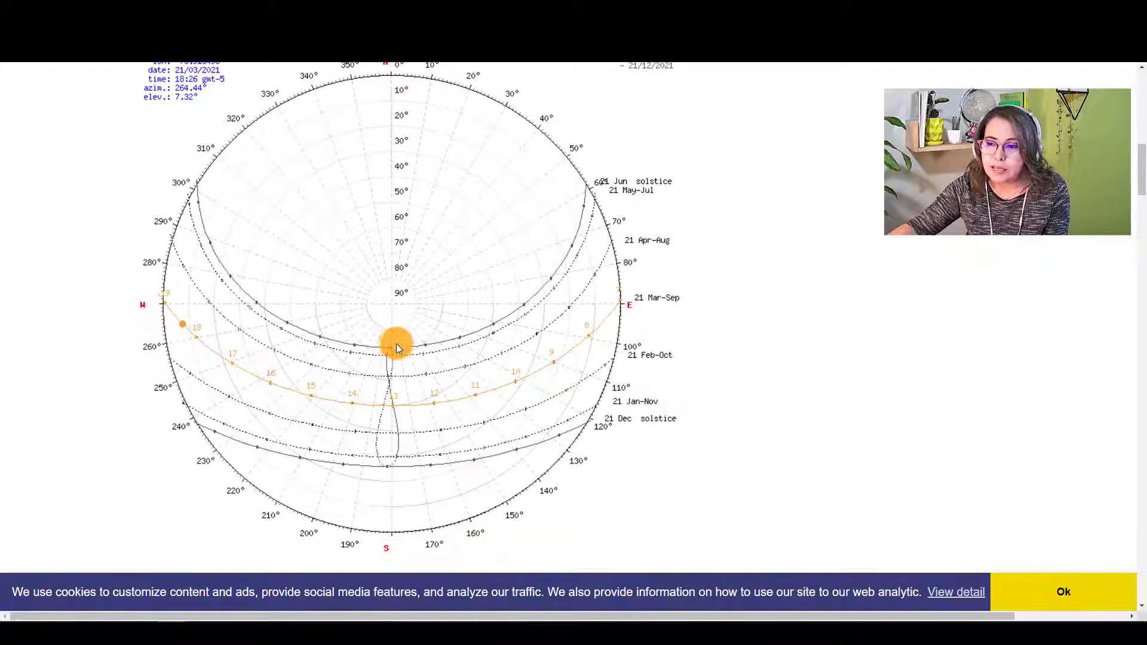
Step: Change the solar position month to 09, recalculate, and view the polar chart for 21 September 2021
scroll(877, 373, up, 10)
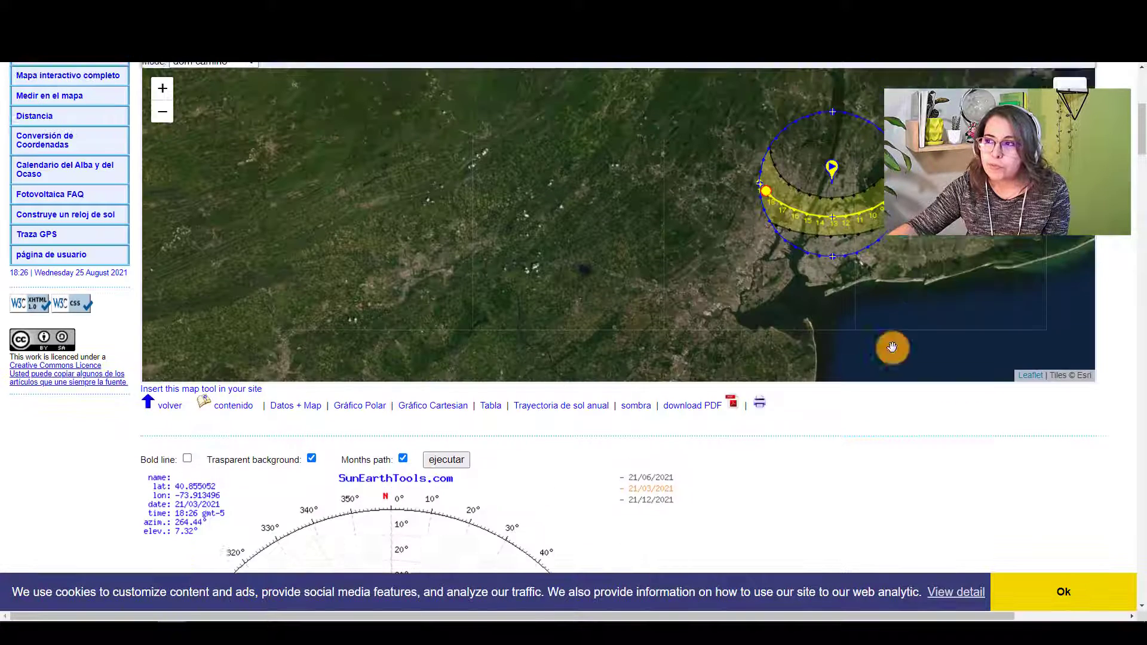
click(823, 182)
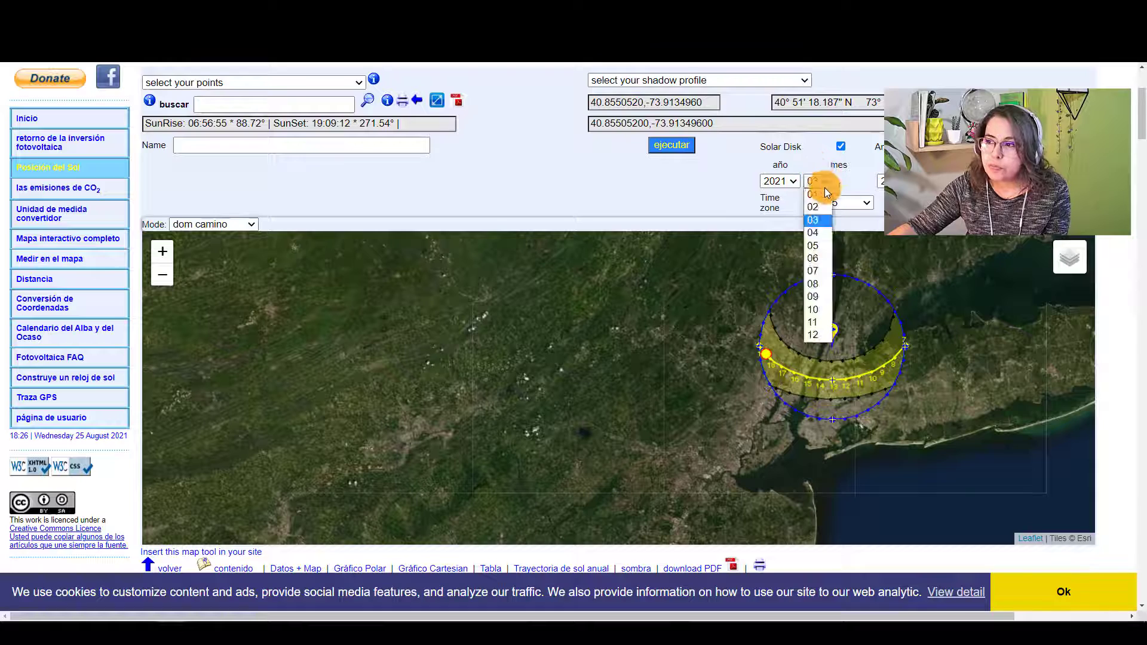
click(816, 297)
click(684, 144)
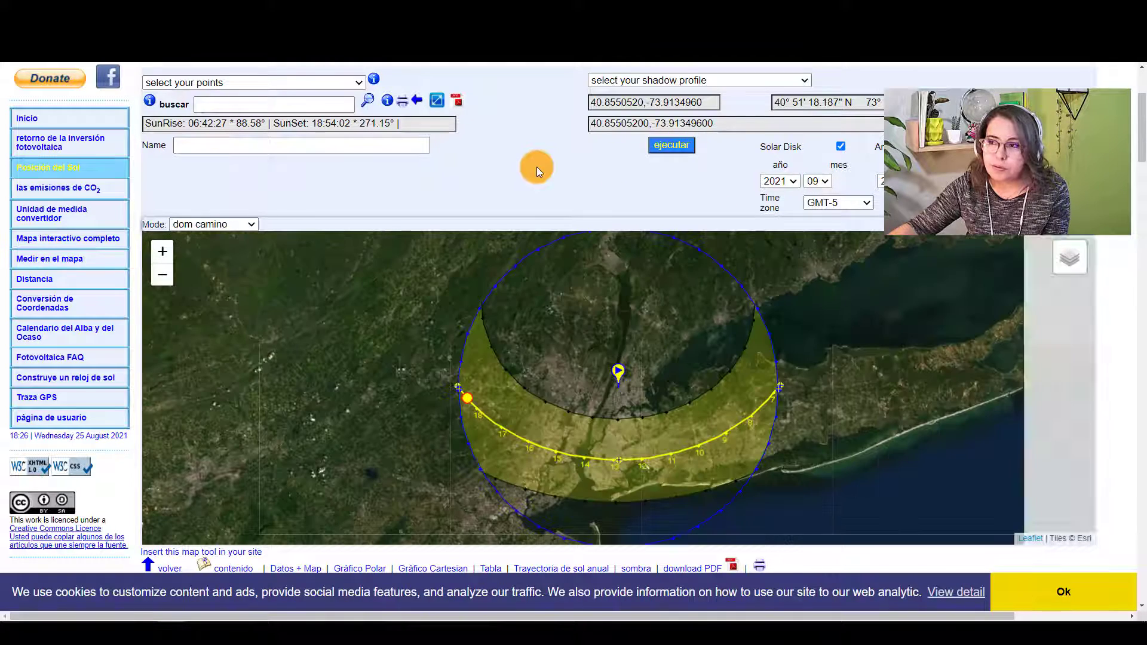
scroll(536, 166, down, 5)
scroll(770, 430, down, 5)
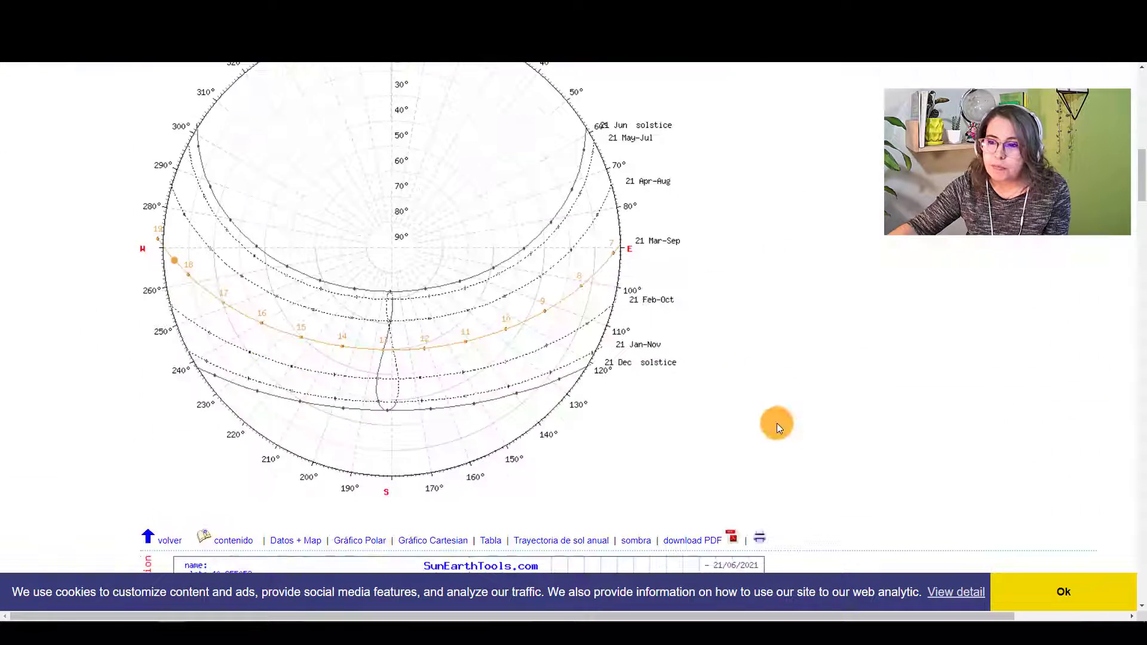
scroll(633, 401, up, 1)
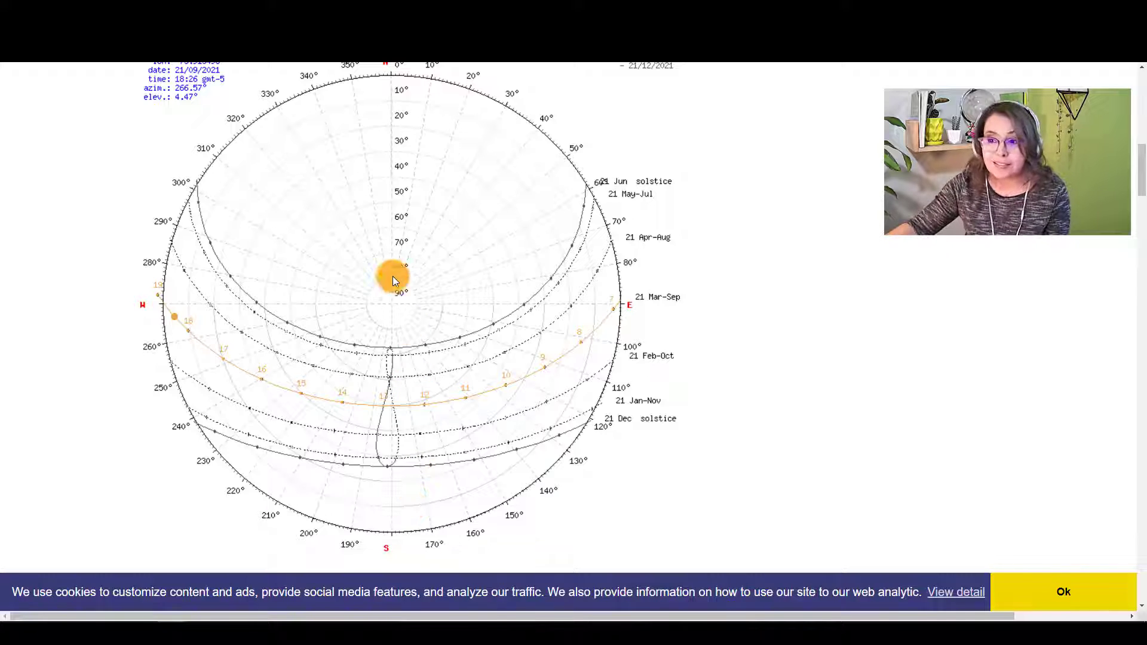
Step: Display the save and copy options for the polar chart image, and dismiss them without choosing any
scroll(368, 253, up, 2)
right_click(399, 247)
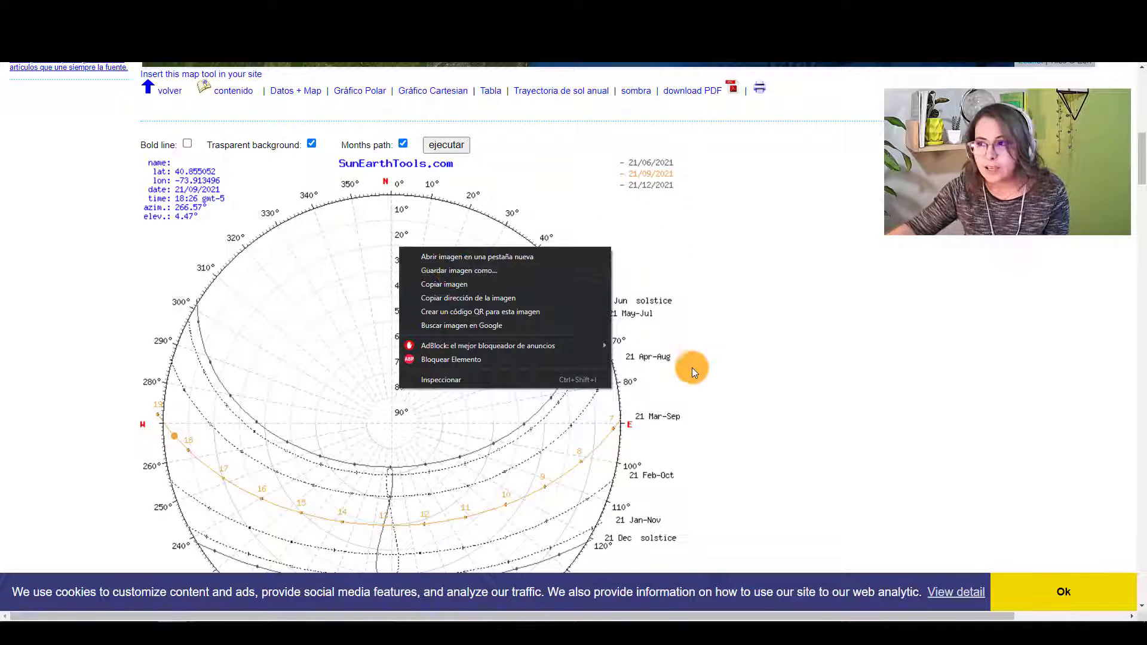
click(754, 348)
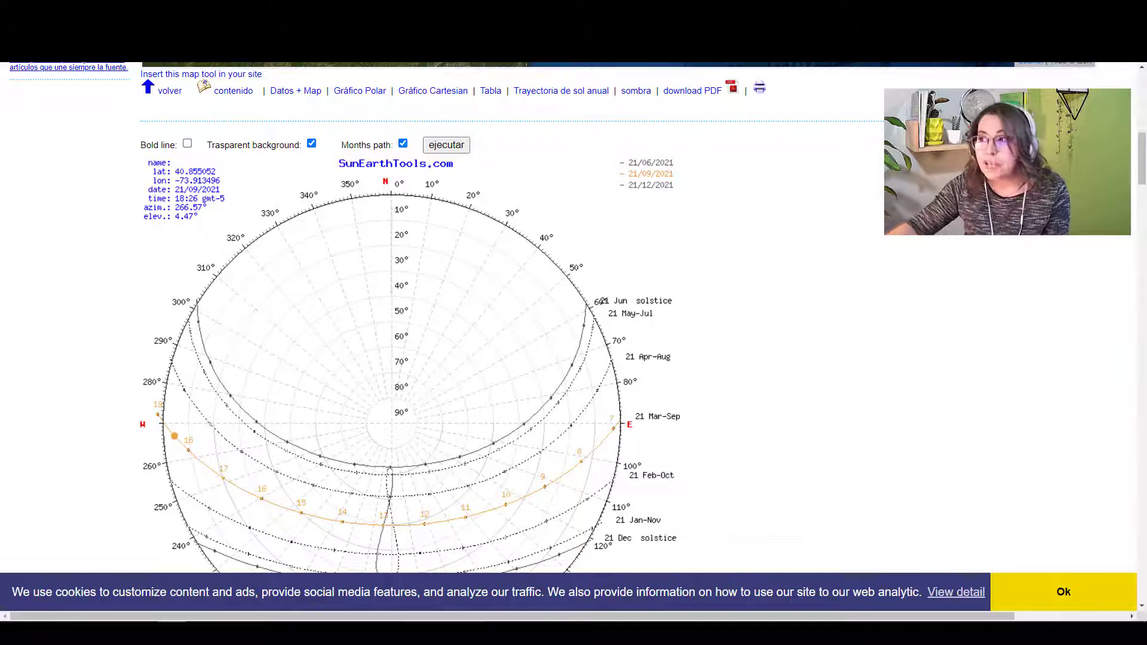
Step: Switch to the AndrewMarsh.com site and open its Software Development page
key(ctrl+Tab)
click(570, 148)
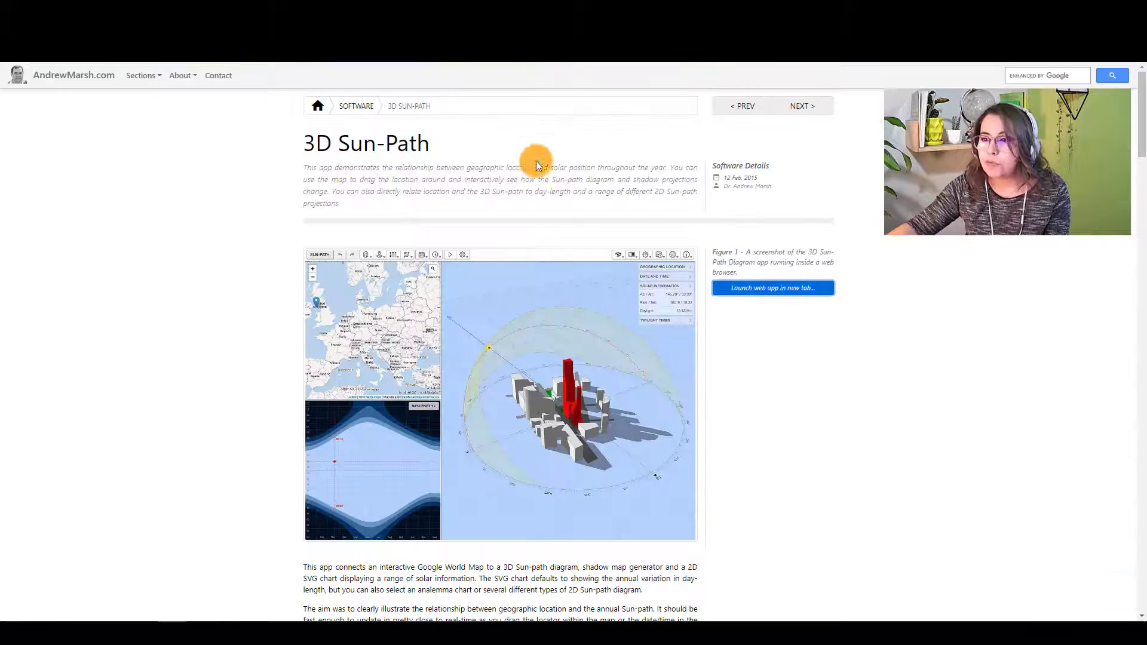
click(71, 75)
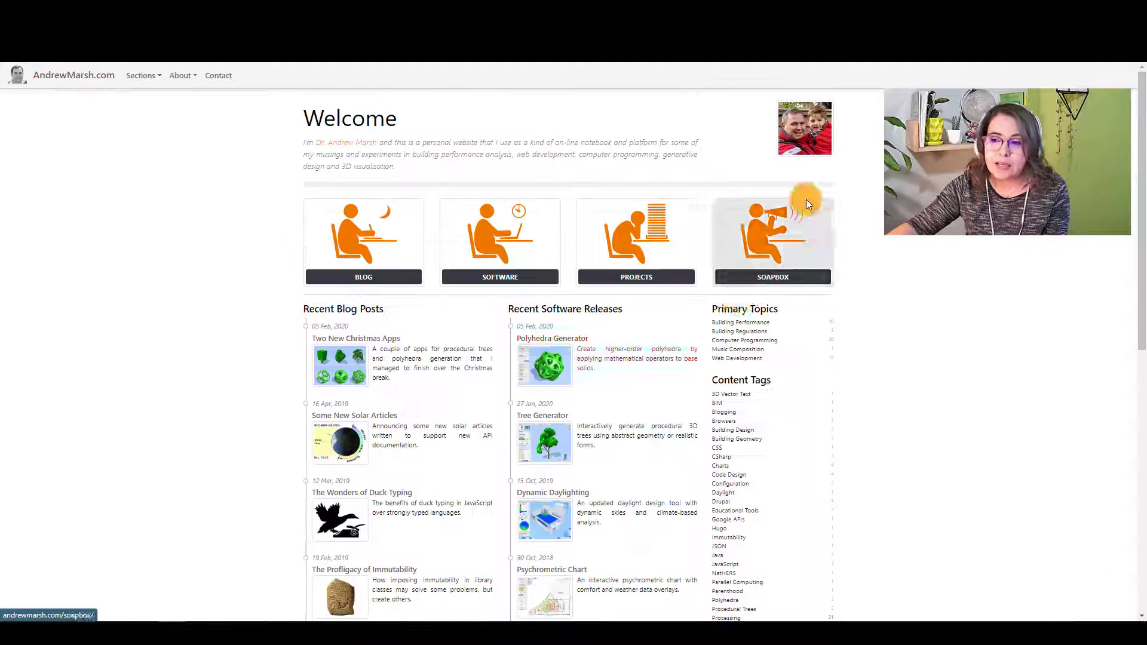
click(494, 261)
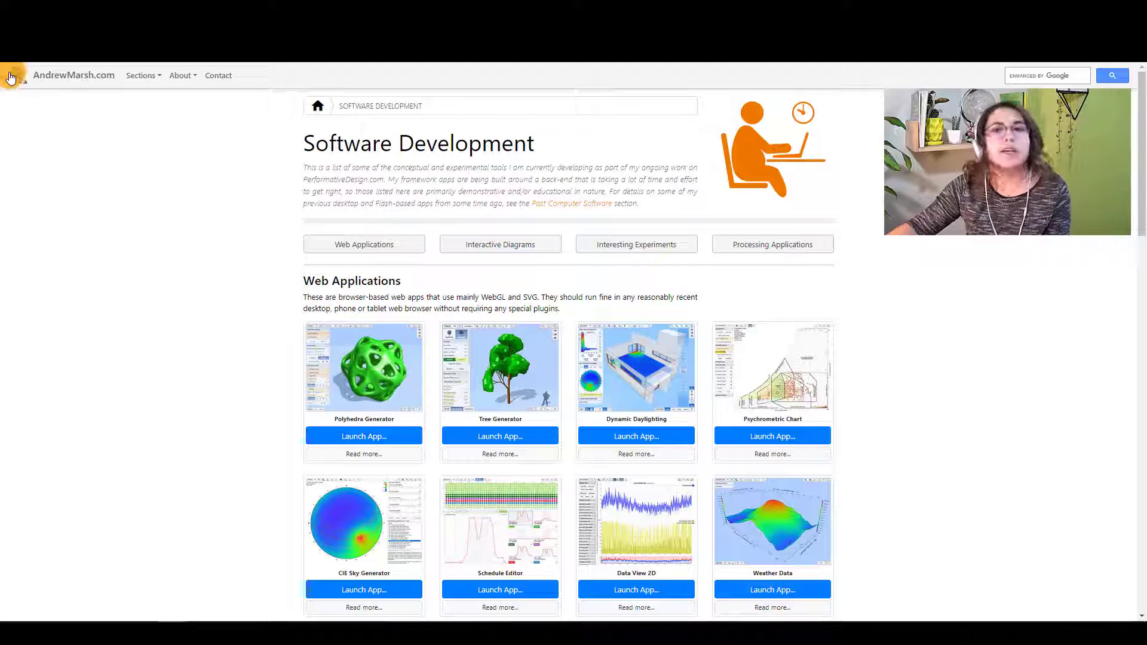
Step: Find 2D Sun-Path among the web applications and launch the app in a new tab
click(783, 245)
scroll(914, 299, down, 10)
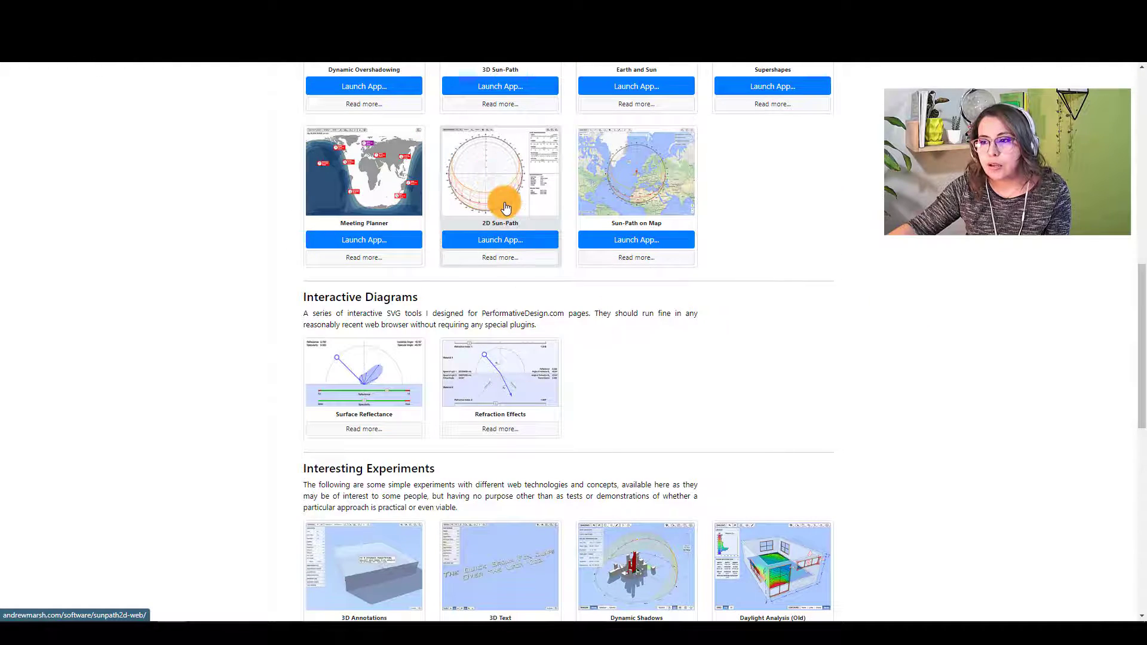
click(505, 207)
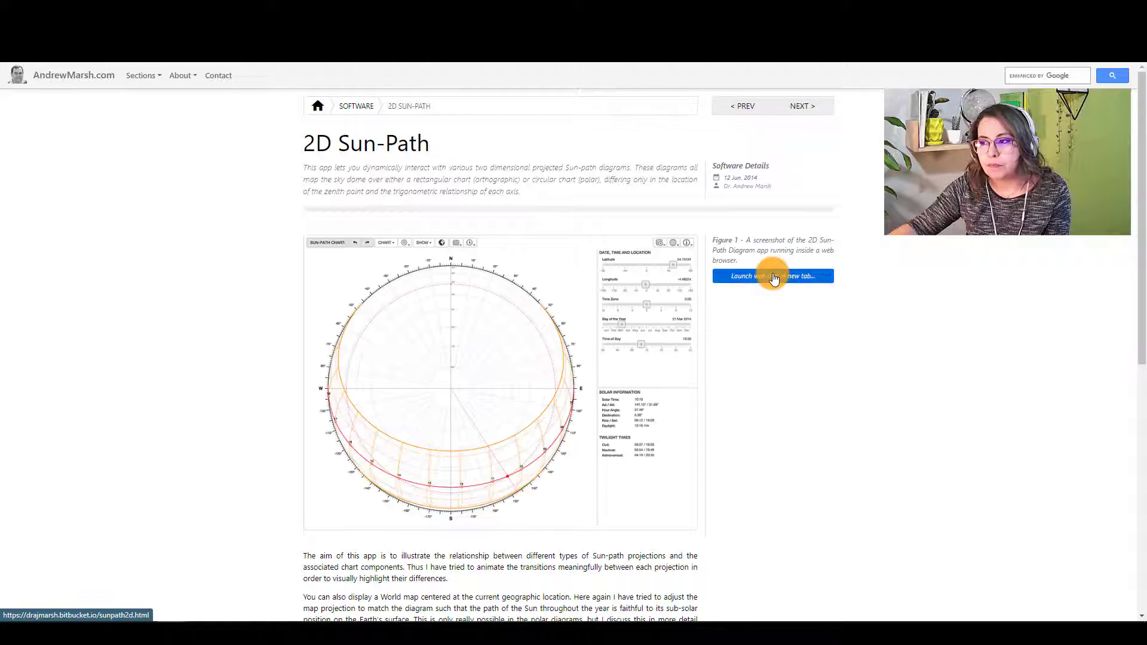
click(773, 276)
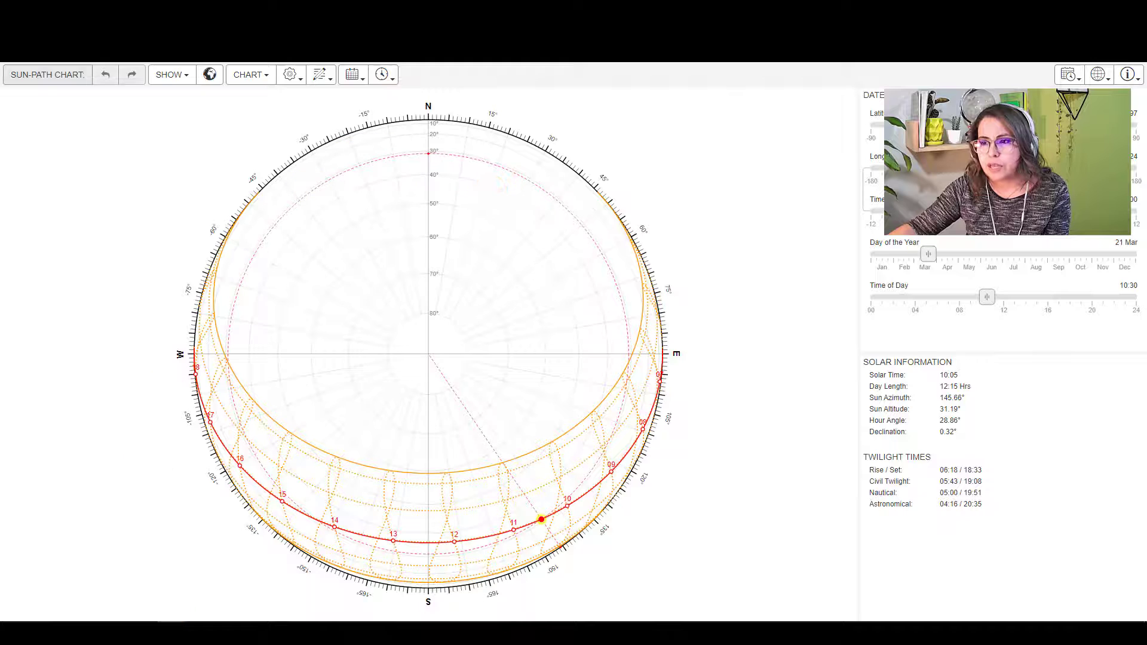
Step: Try the Equidistant Sun-Path chart type and return the chart to Spherical Sun-Path
click(253, 74)
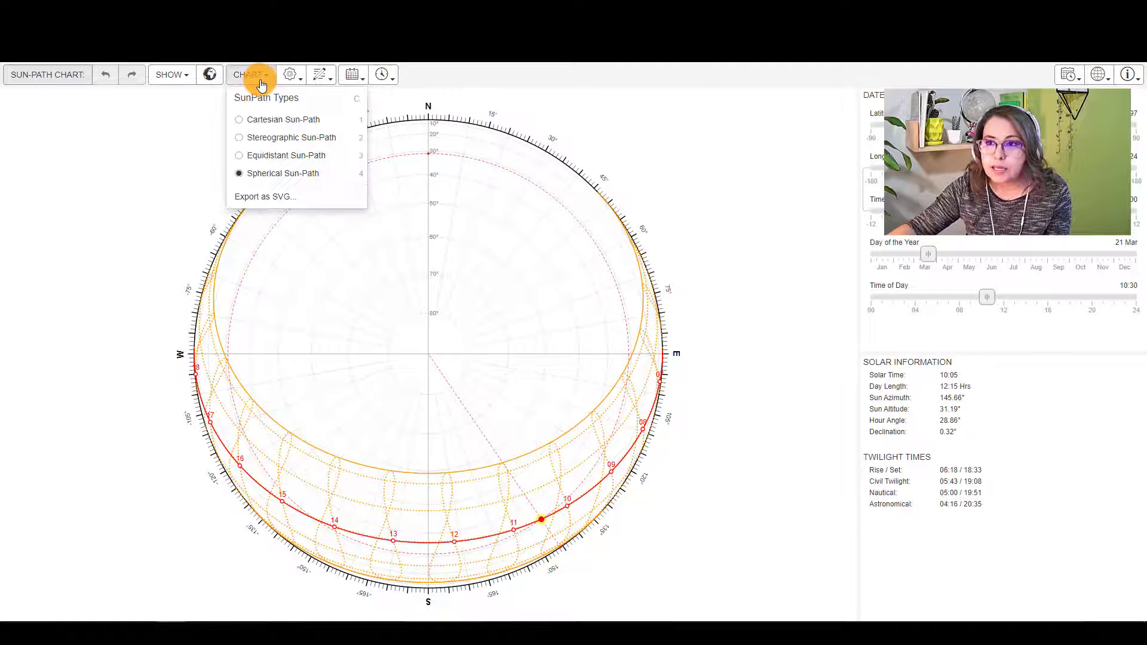
click(241, 157)
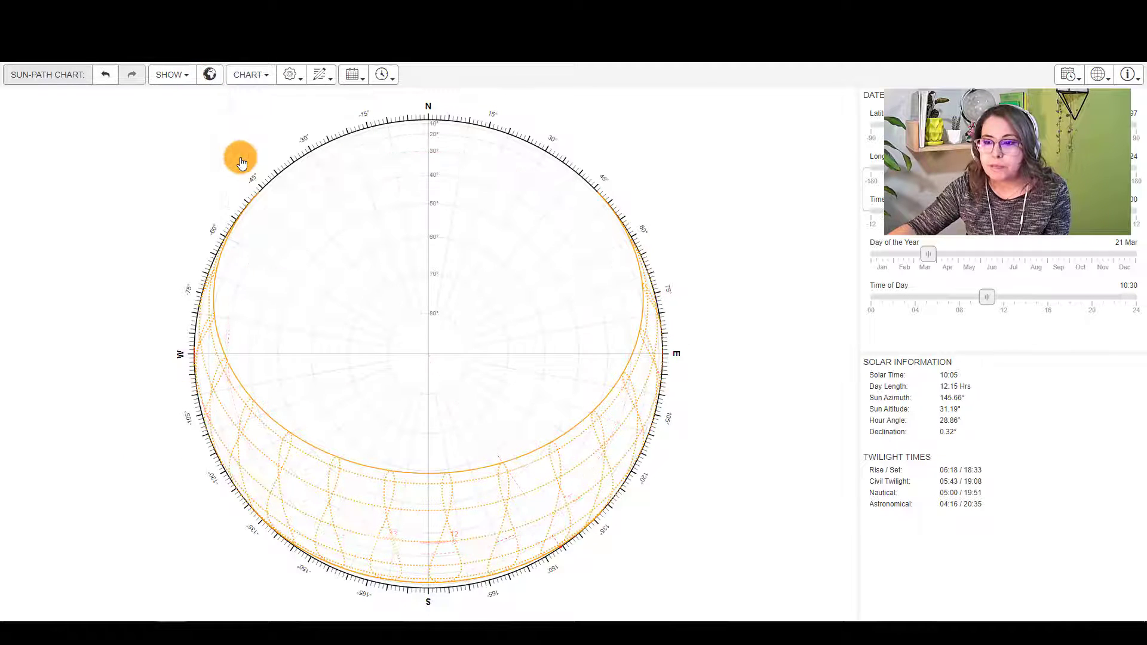
click(253, 75)
click(281, 173)
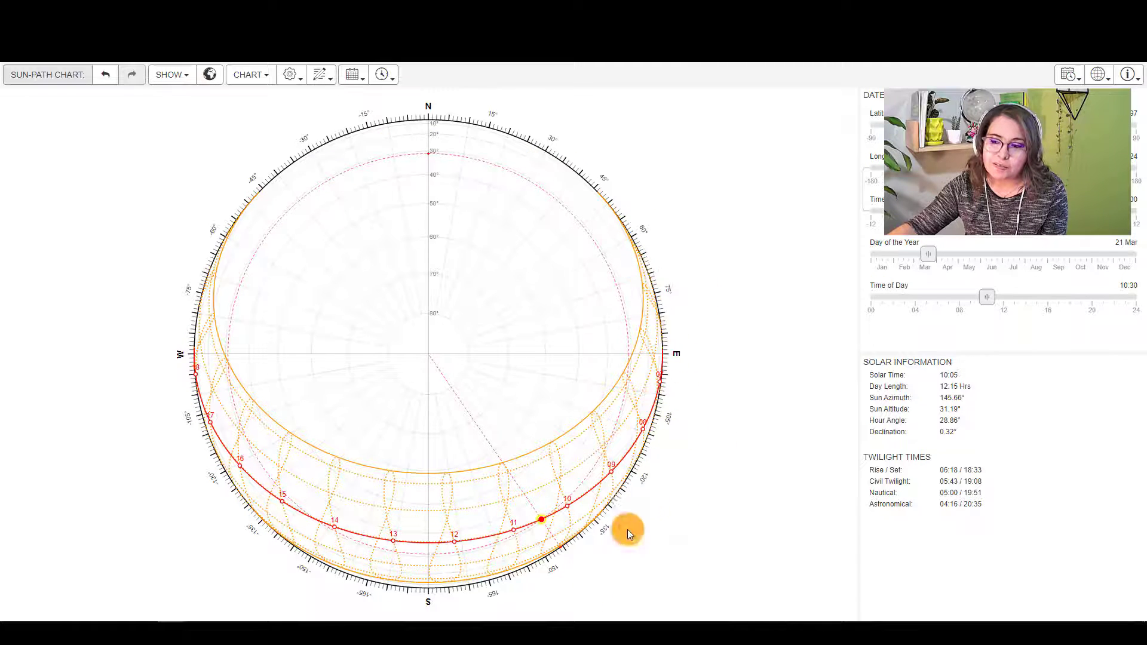
Step: Show the chart as Equidistant Sun-Path for comparison, and set its type to Stereographic Sun-Path
click(253, 76)
click(262, 155)
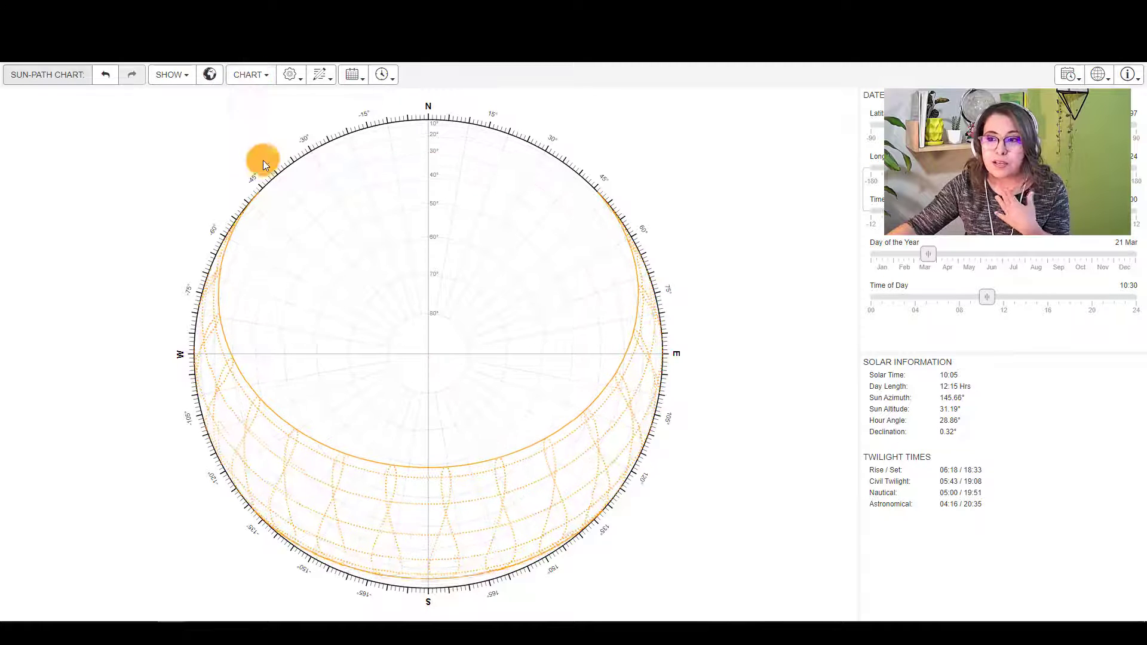
click(253, 76)
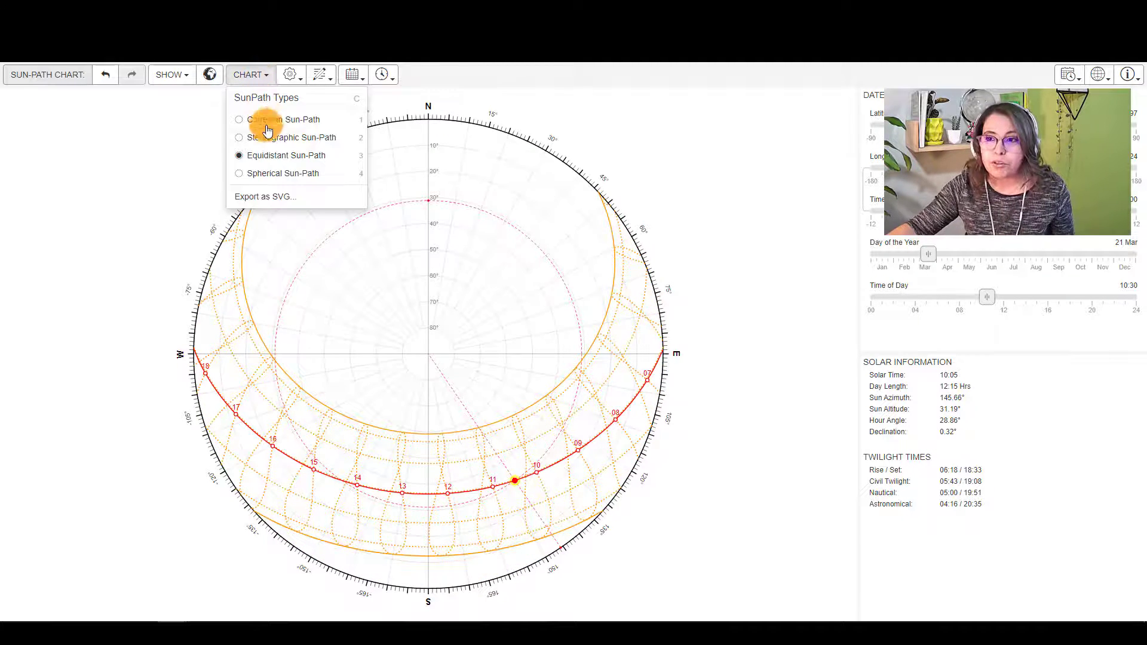
click(272, 141)
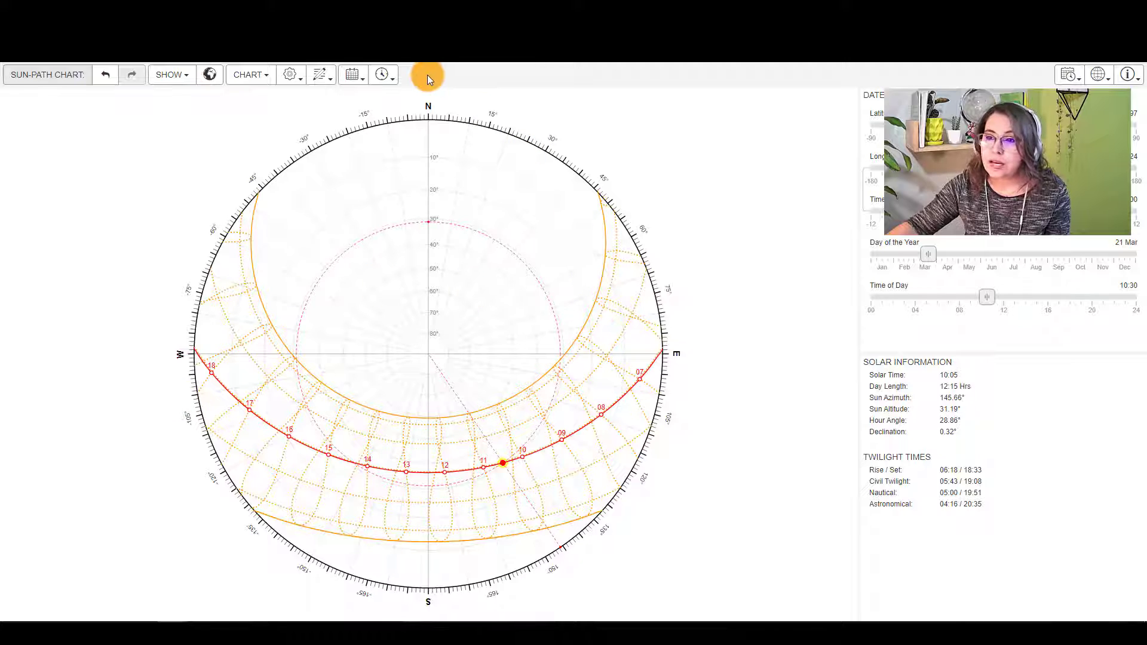
Step: Check the browser's page options over the stereographic chart for a way to save it, and dismiss them
right_click(405, 119)
key(Escape)
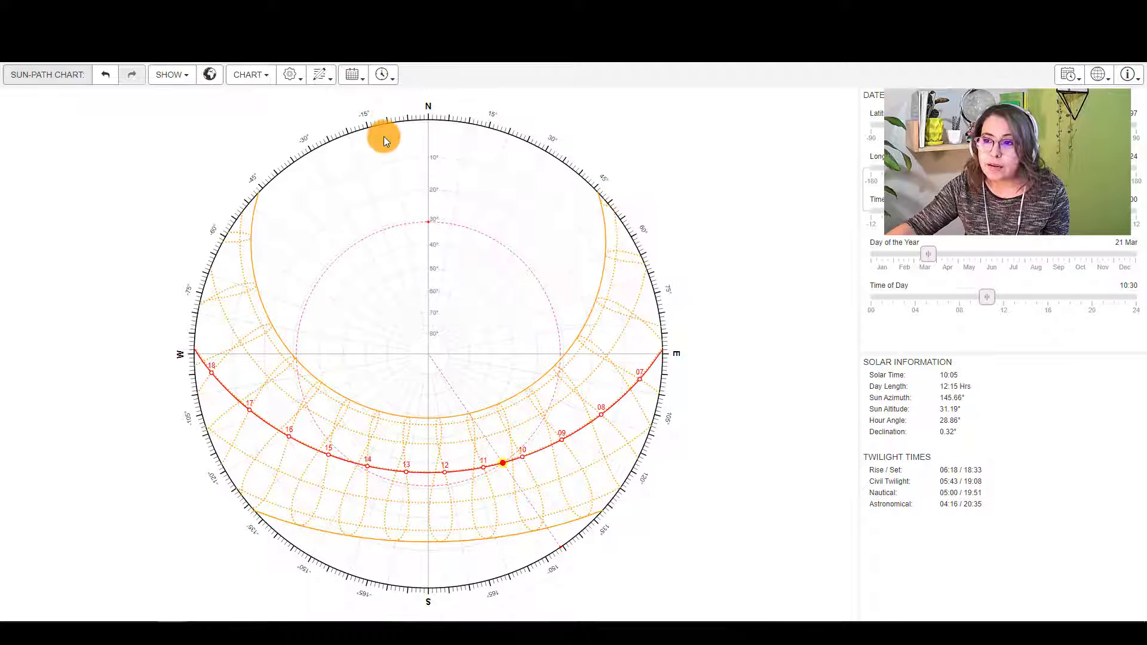
right_click(389, 122)
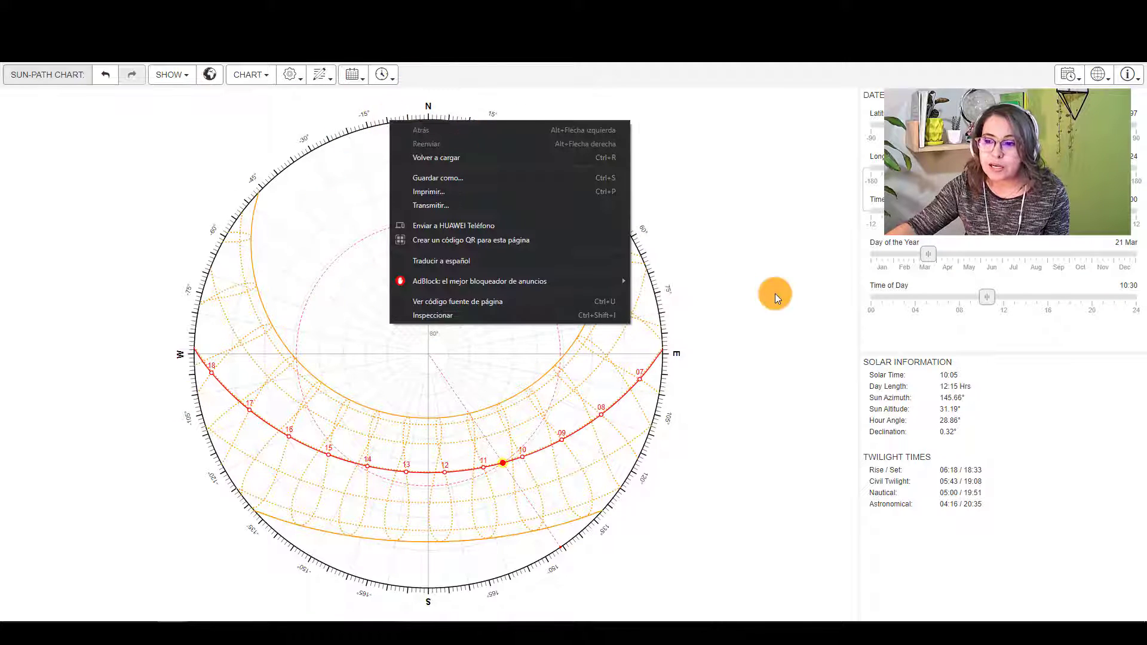
click(775, 295)
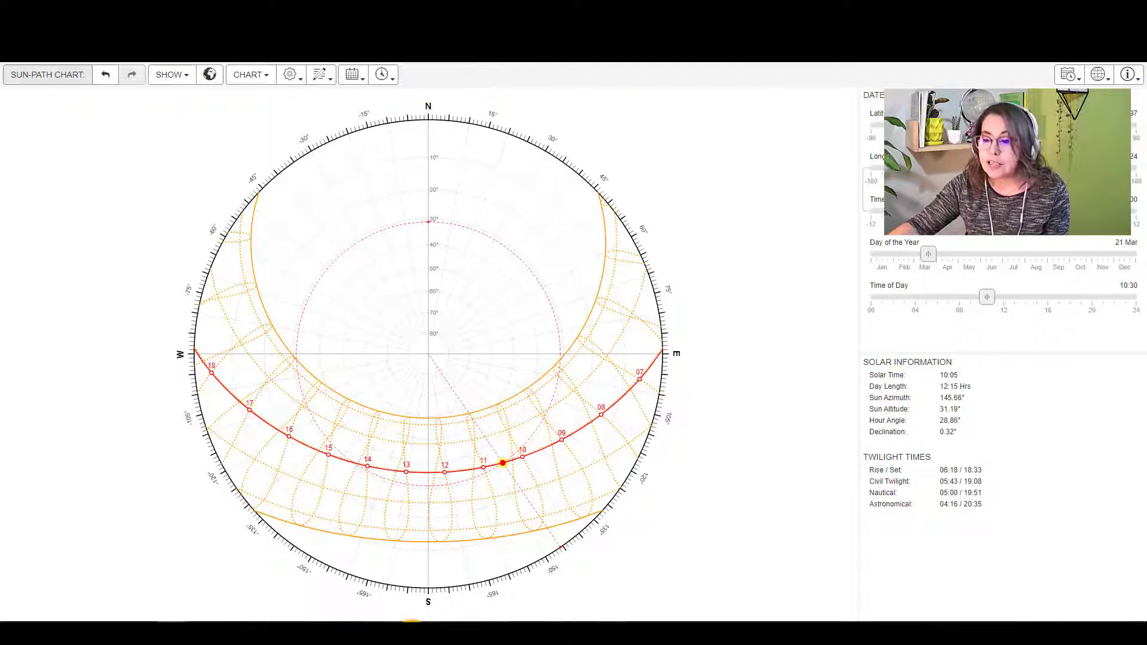
Step: Switch to Weather Spark, open Denver's climate report, and find its average hourly temperature chart
click(411, 619)
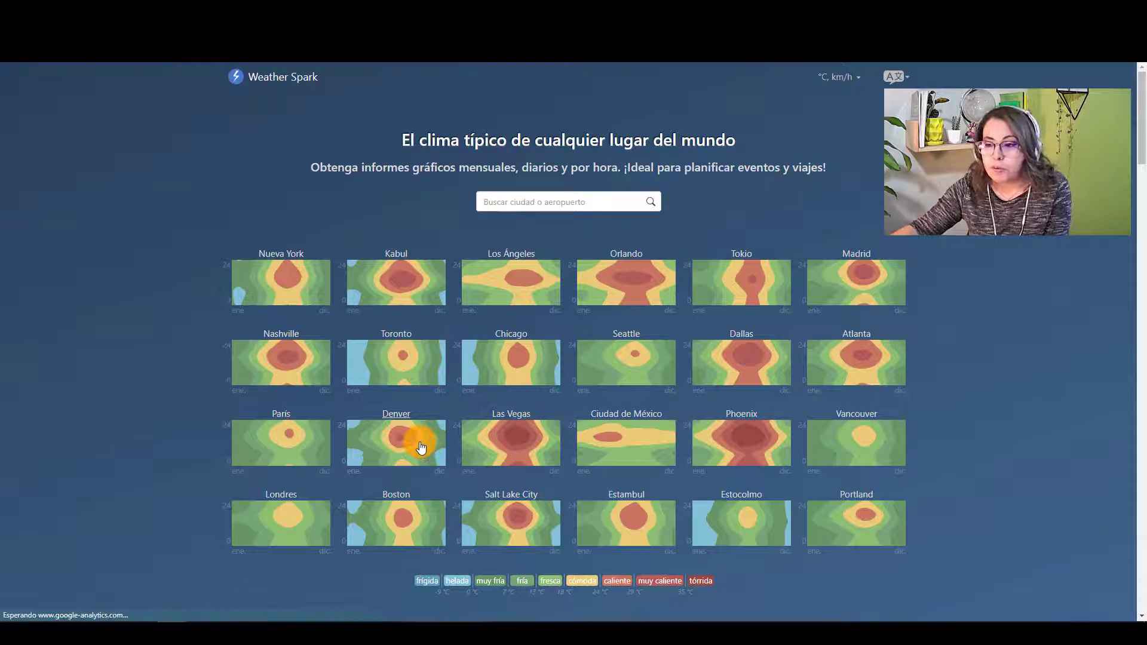
scroll(449, 431, down, 12)
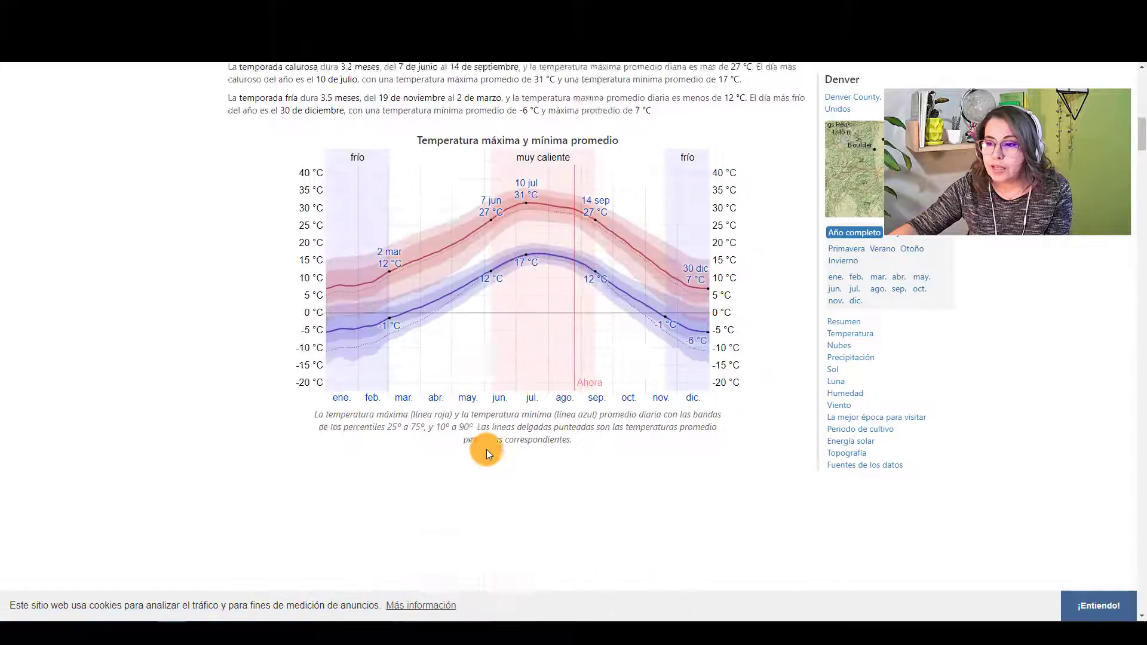
scroll(486, 449, down, 6)
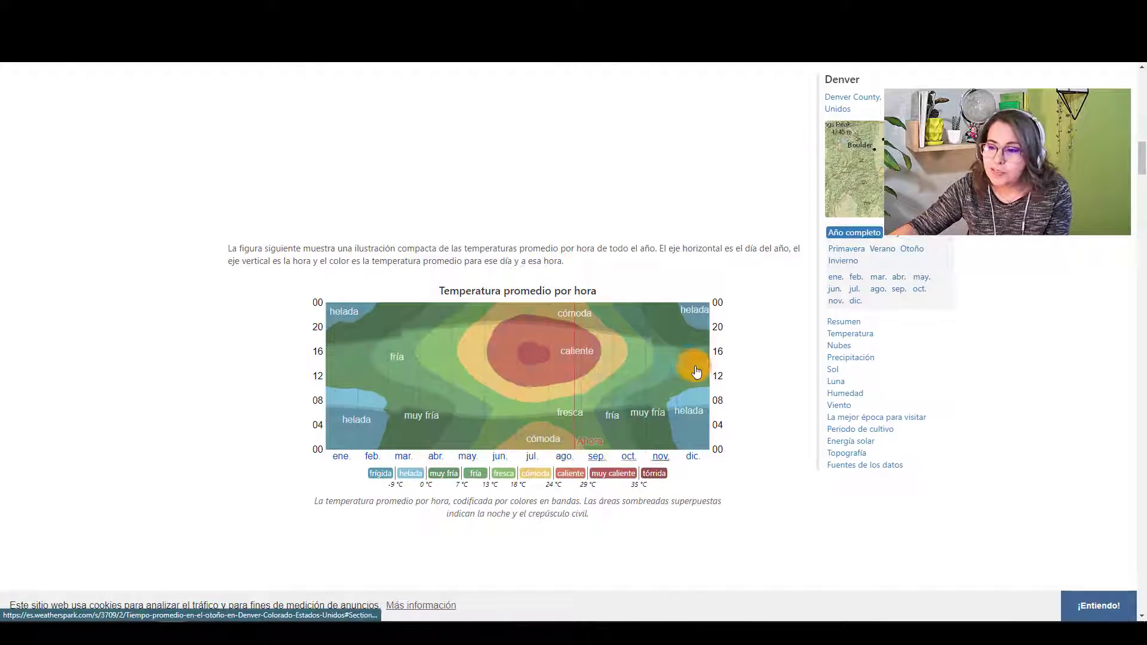
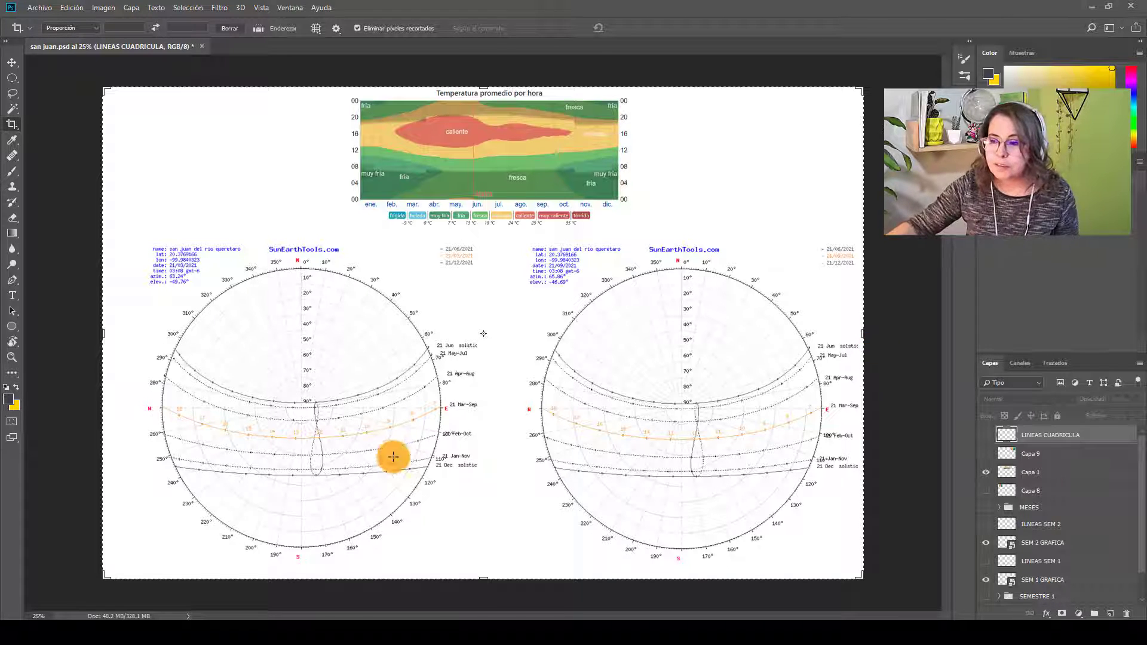
Step: Examine the two SunEarthTools sun-path charts, dated 21/03/2021 and 21/09/2021, placed for the two halves of the year
scroll(314, 461, up, 5)
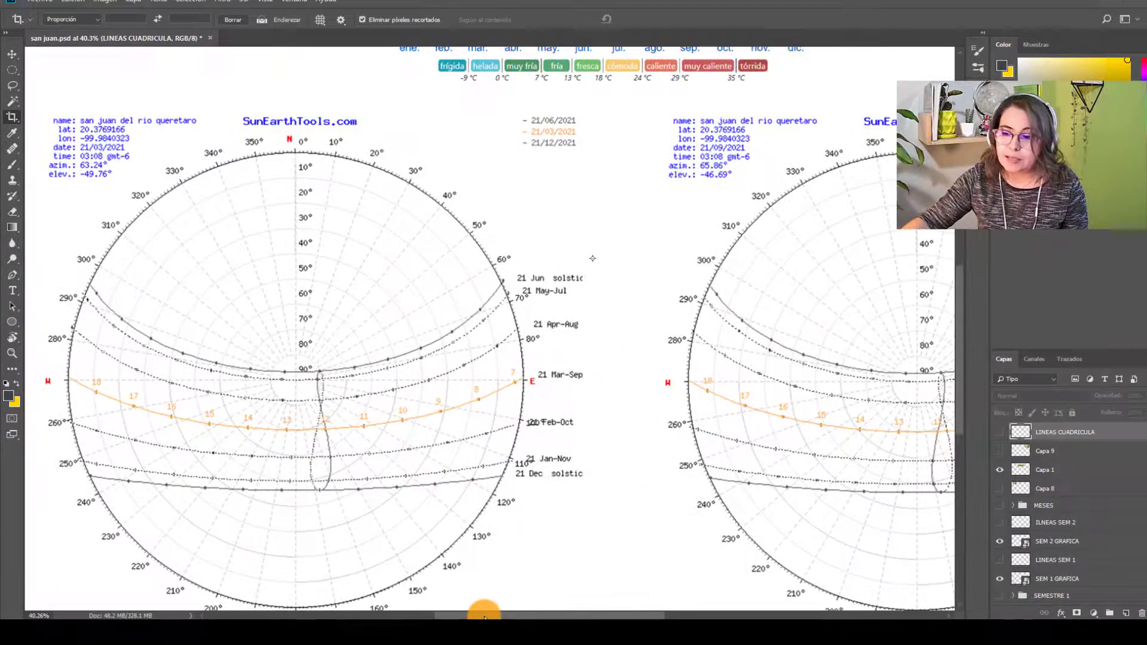
drag(484, 615, 577, 615)
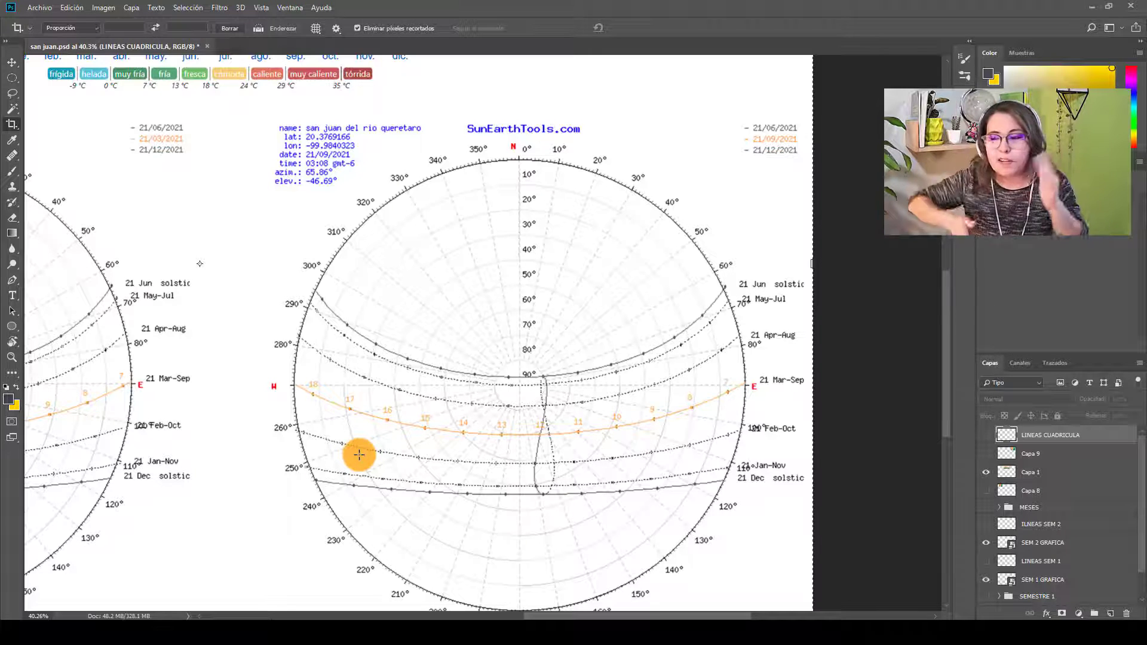
scroll(328, 435, down, 3)
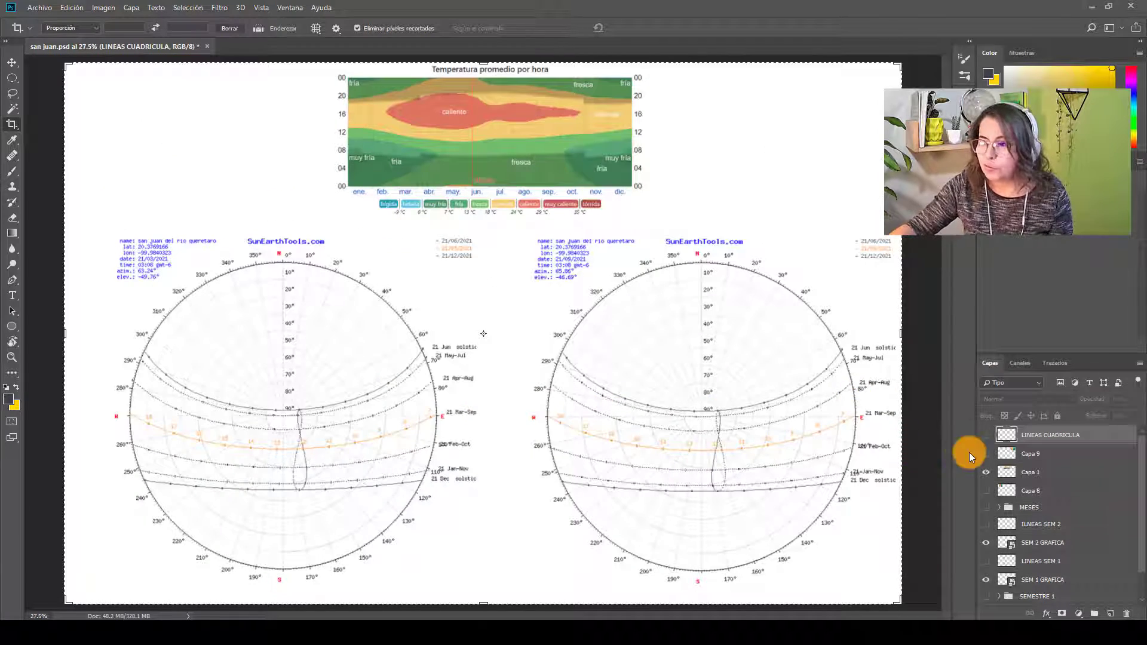
Step: Show the hour-line layers for semester 1 and semester 2 over the two sun-path charts
scroll(230, 428, up, 5)
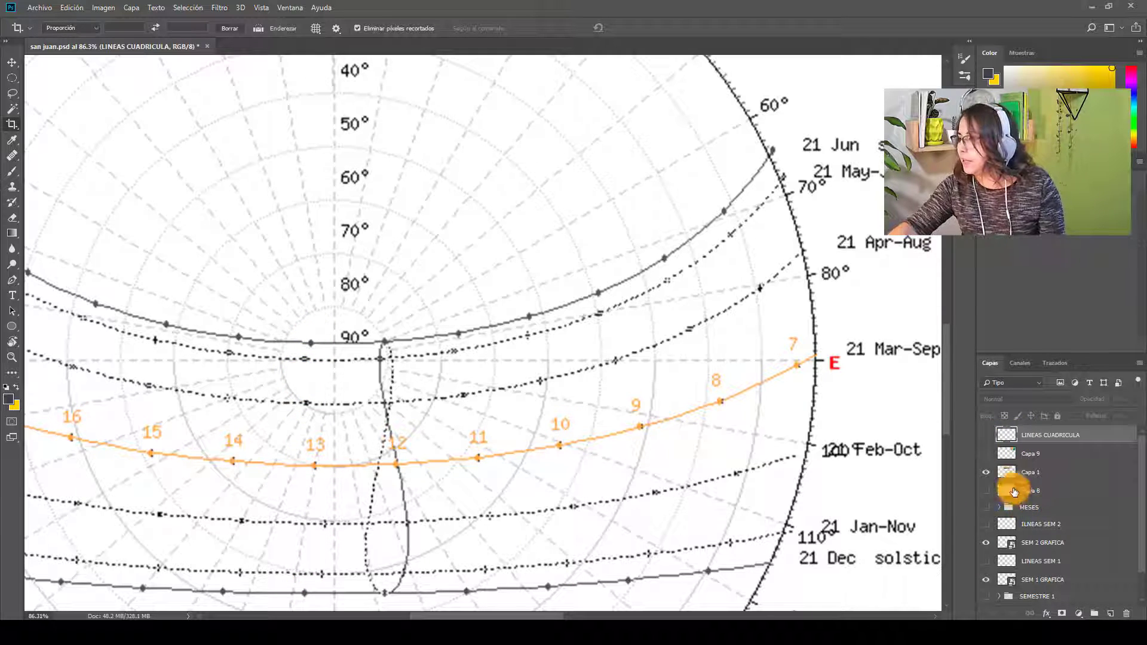
scroll(987, 525, down, 1)
click(986, 542)
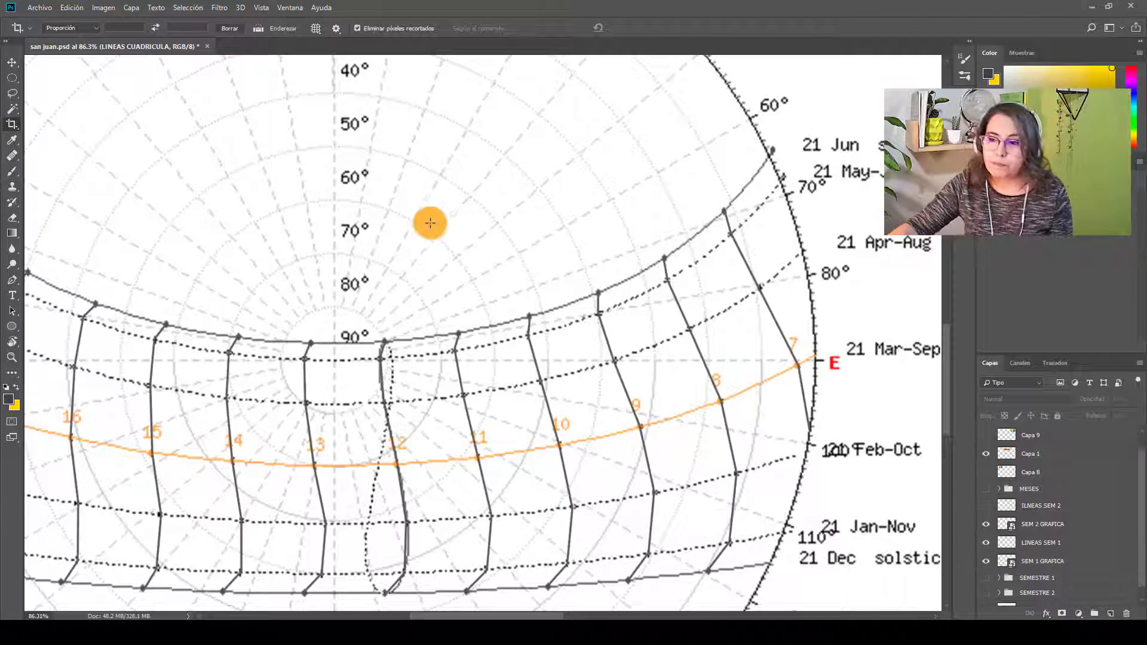
scroll(430, 223, down, 2)
scroll(512, 332, down, 2)
drag(510, 374, 515, 414)
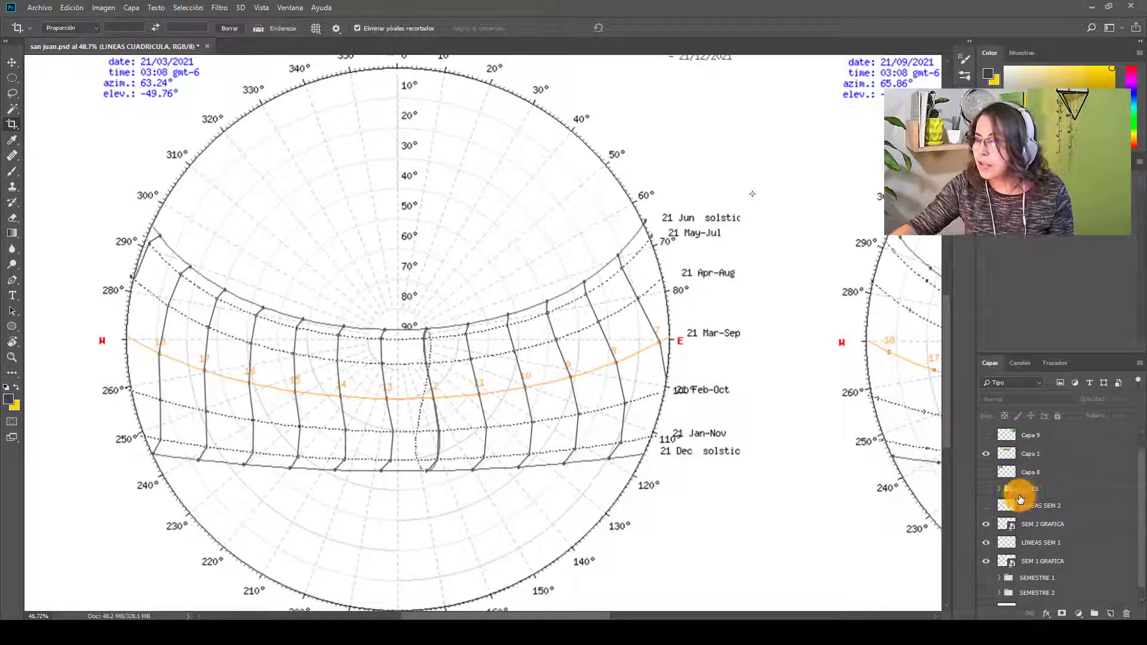
scroll(325, 416, down, 3)
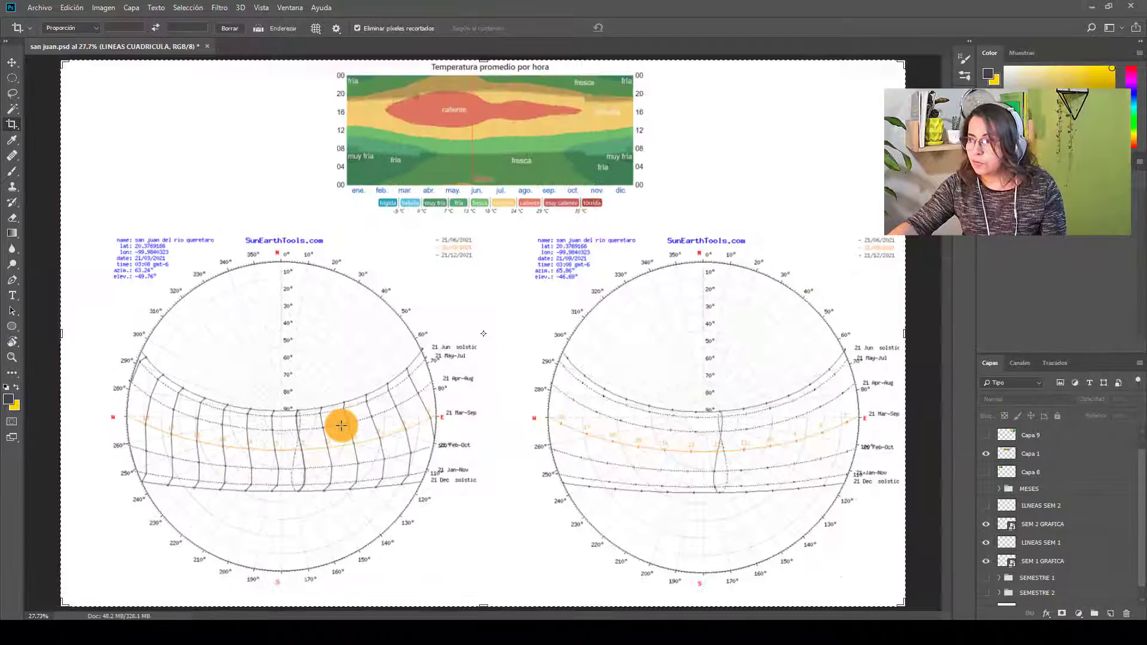
scroll(986, 508, up, 1)
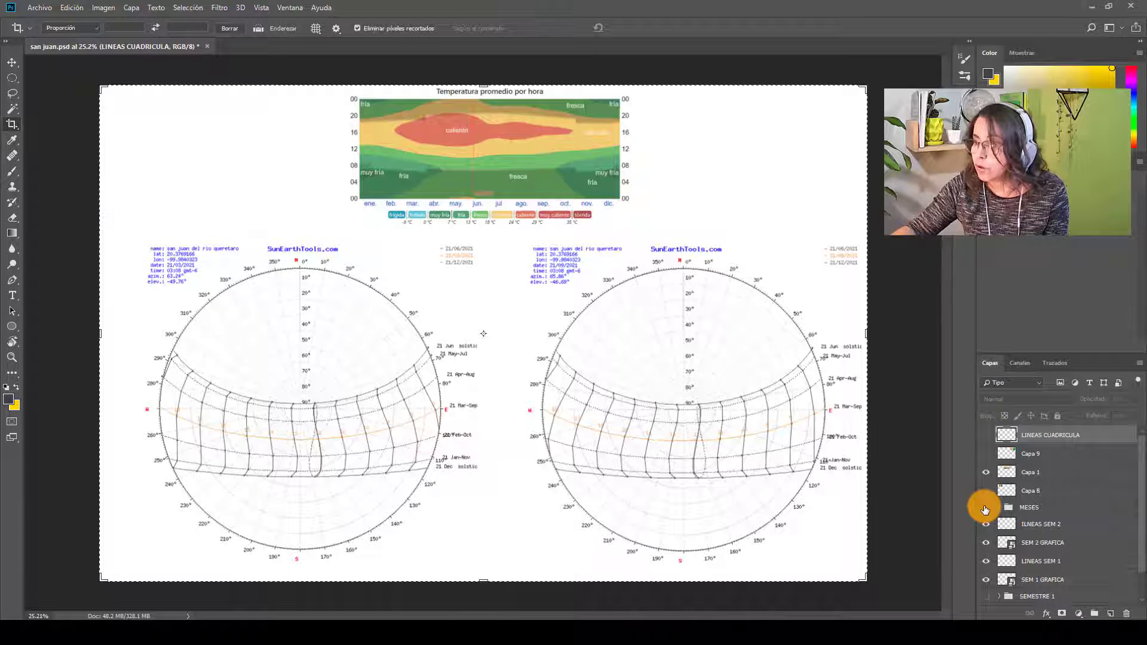
Step: Show the MESES group and examine the month labels beside both sun-path charts, from January to December
click(985, 508)
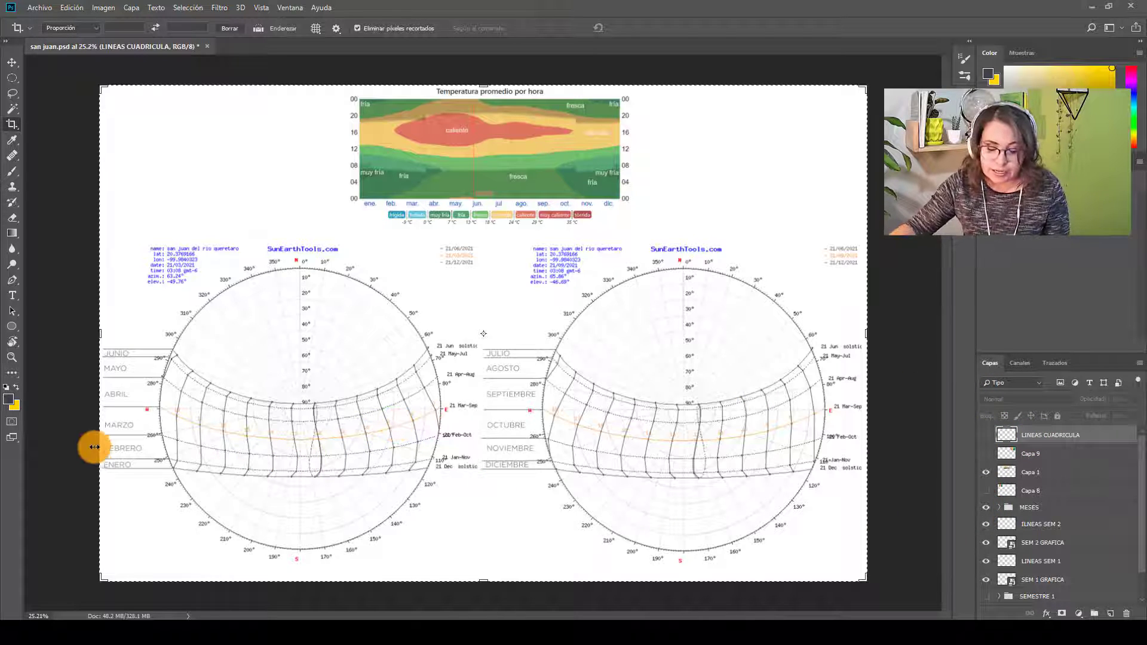
scroll(133, 417, up, 4)
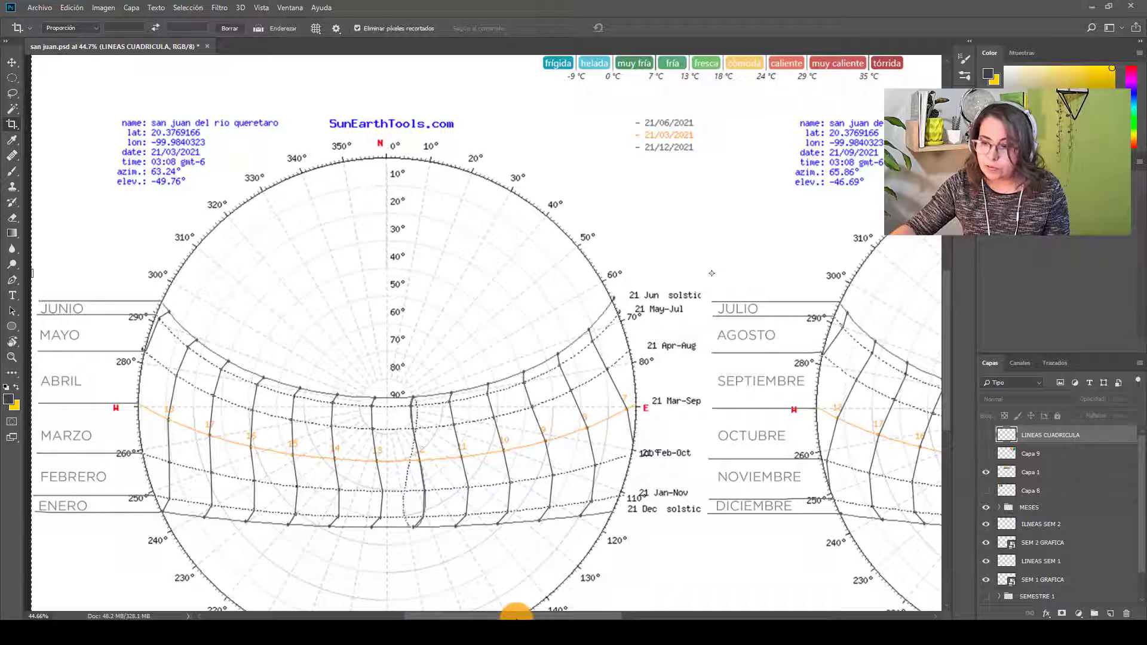
mouse_move(516, 615)
mouse_down()
mouse_move(367, 615)
mouse_move(512, 615)
mouse_move(502, 617)
mouse_up()
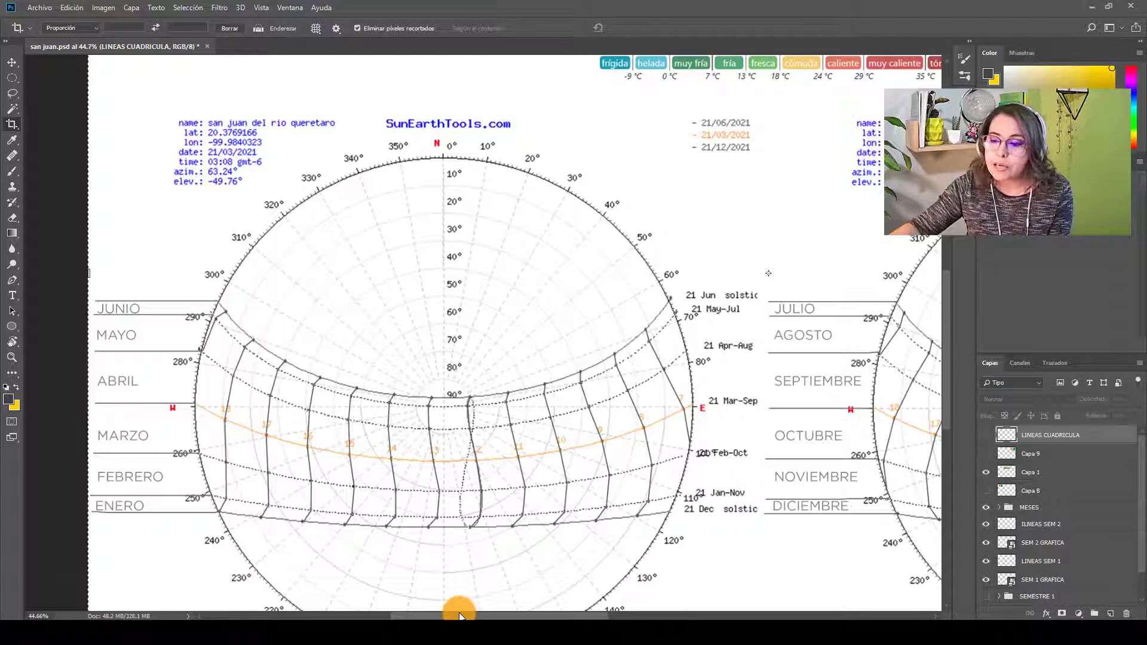
drag(460, 615, 599, 615)
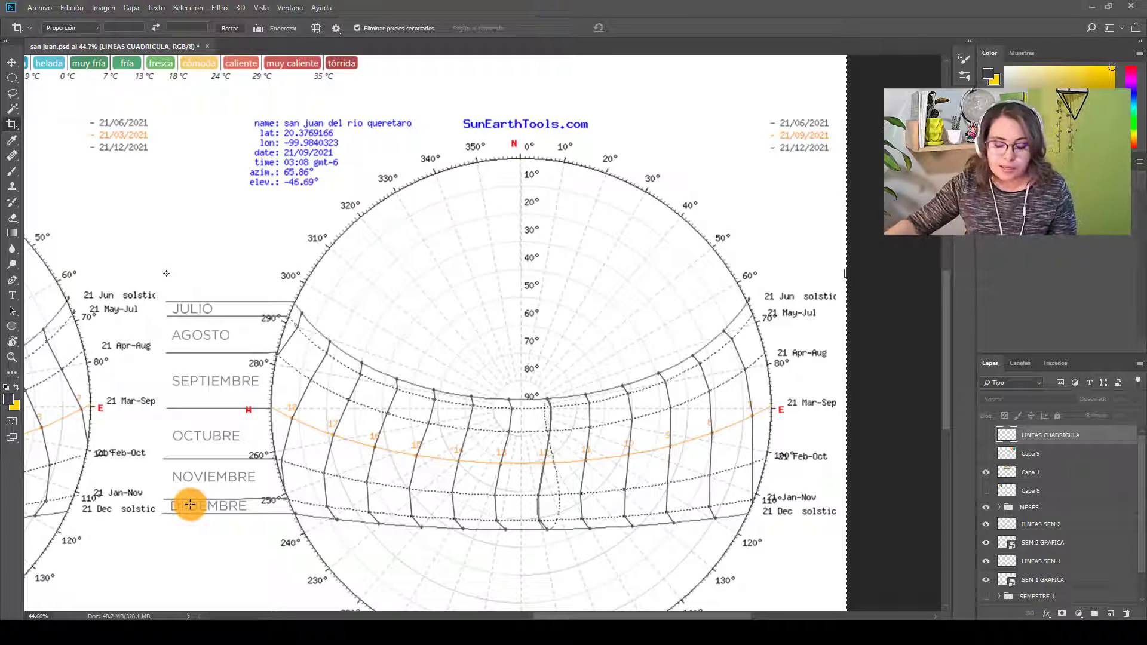
scroll(540, 440, down, 2)
scroll(551, 447, down, 1)
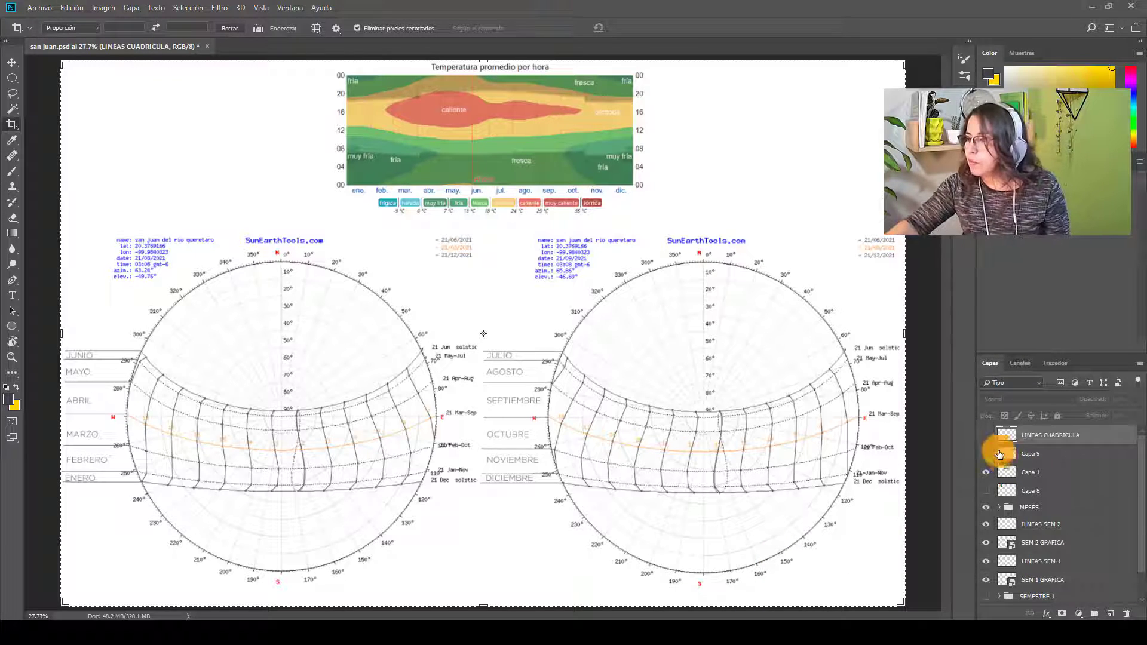
Step: Show the LINEAS CUADRICULA layer and examine the month and hour grid over the average hourly temperature chart
click(987, 435)
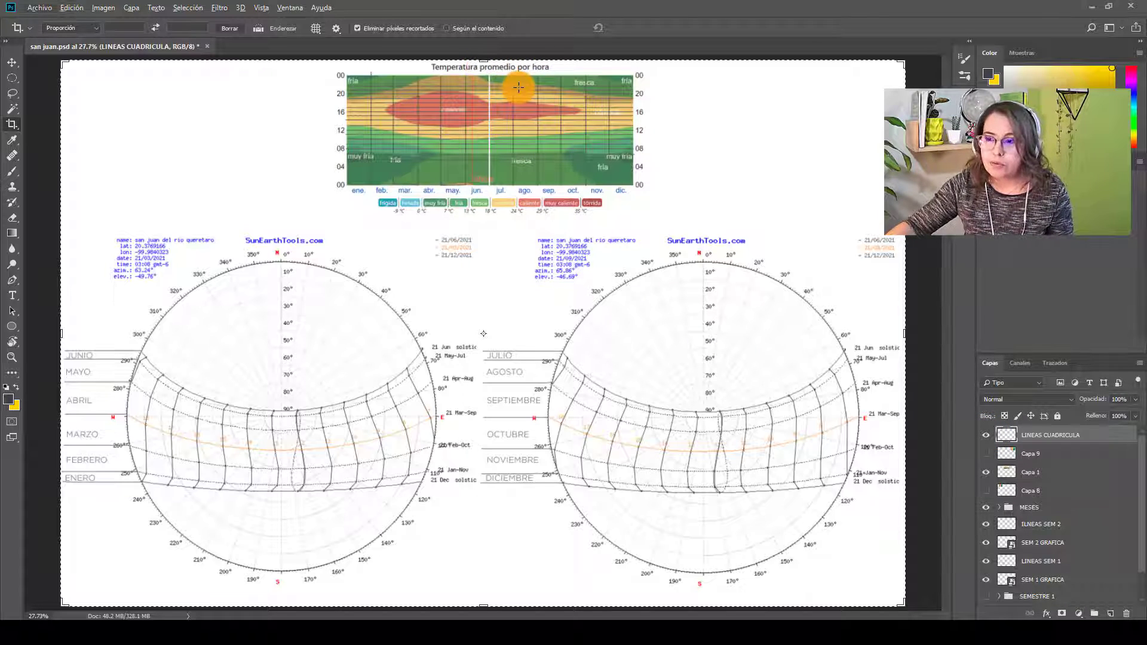
scroll(518, 87, up, 5)
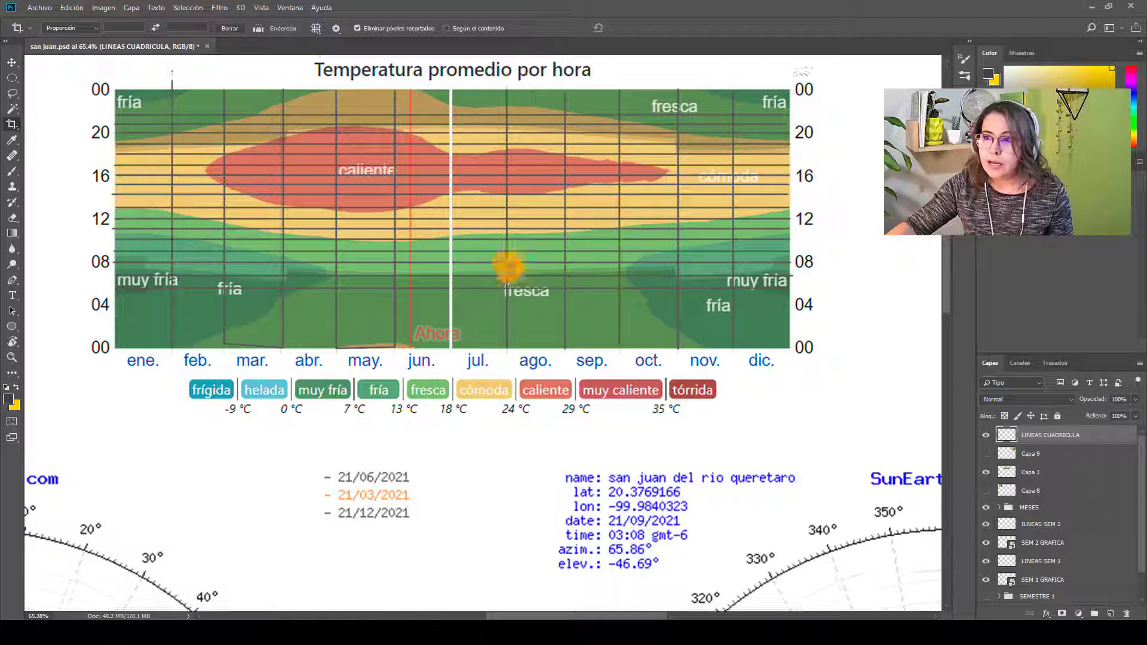
scroll(507, 266, up, 1)
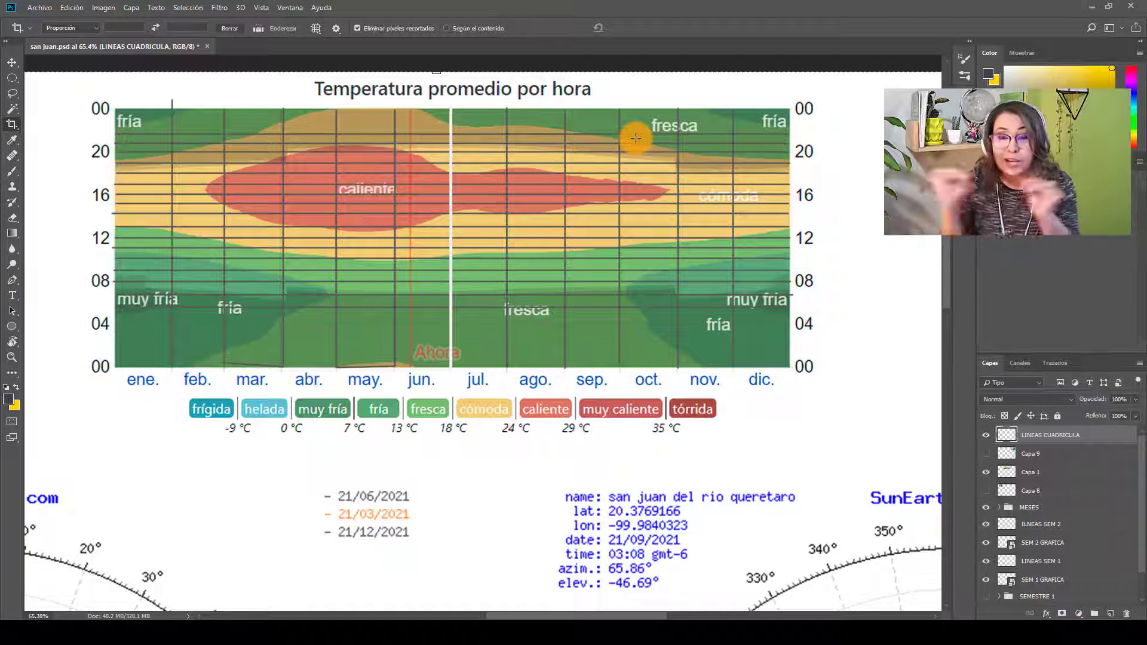
scroll(626, 181, down, 1)
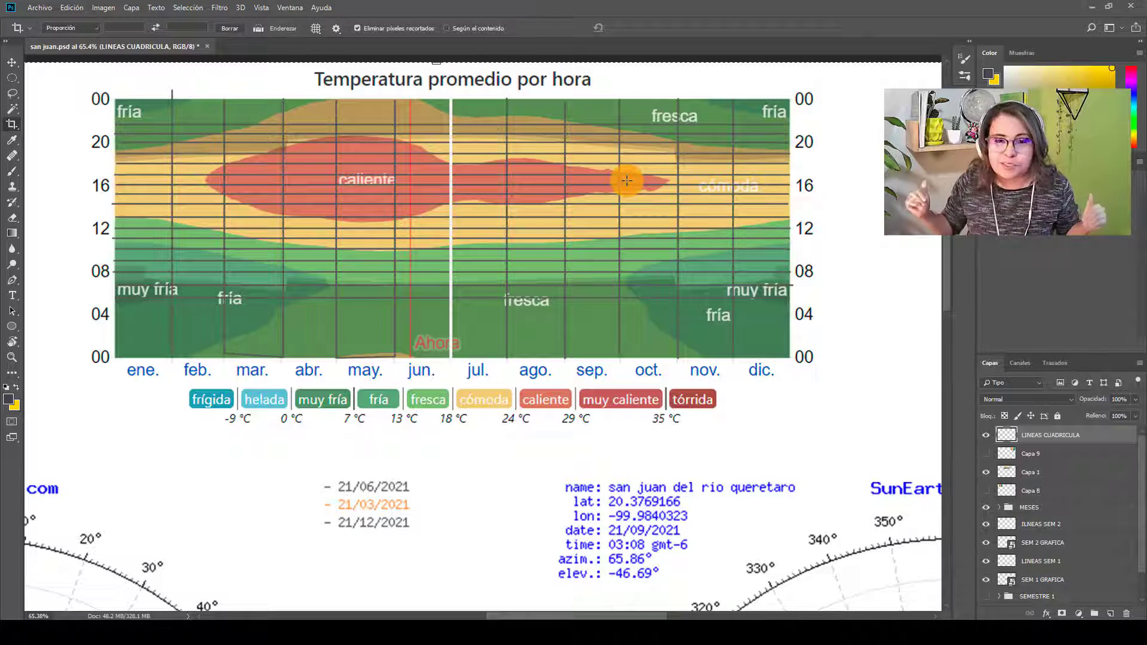
scroll(621, 180, down, 4)
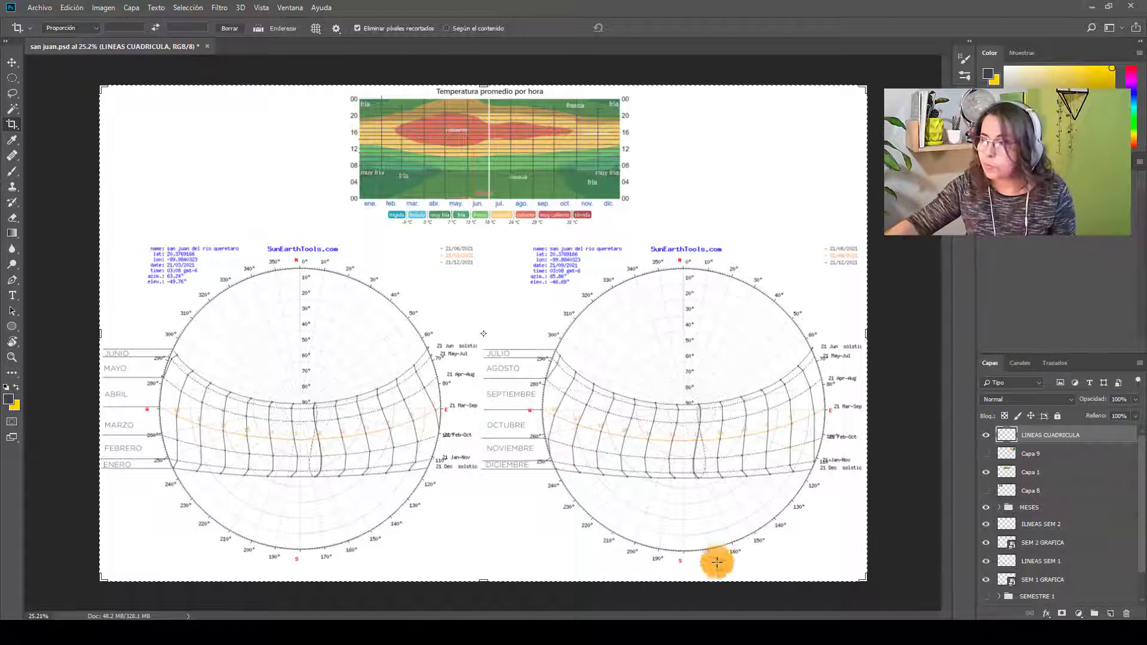
Step: Show the Capa 9 and Capa 8 layers and examine the rotated half-year temperature charts beside the full-year one
click(985, 489)
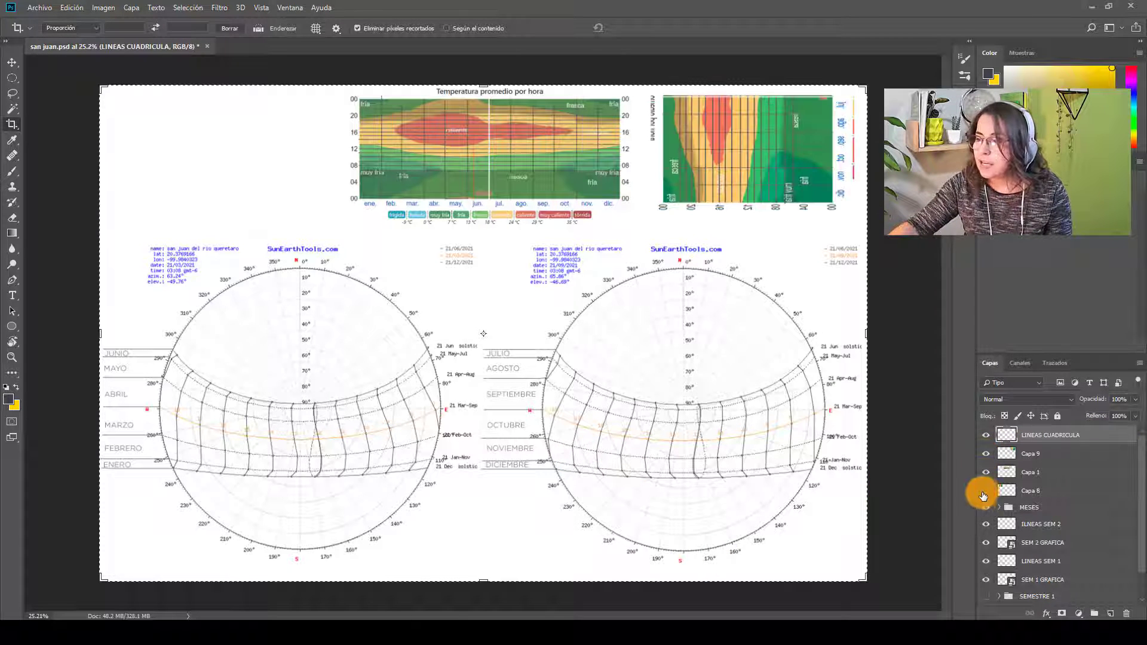
click(980, 499)
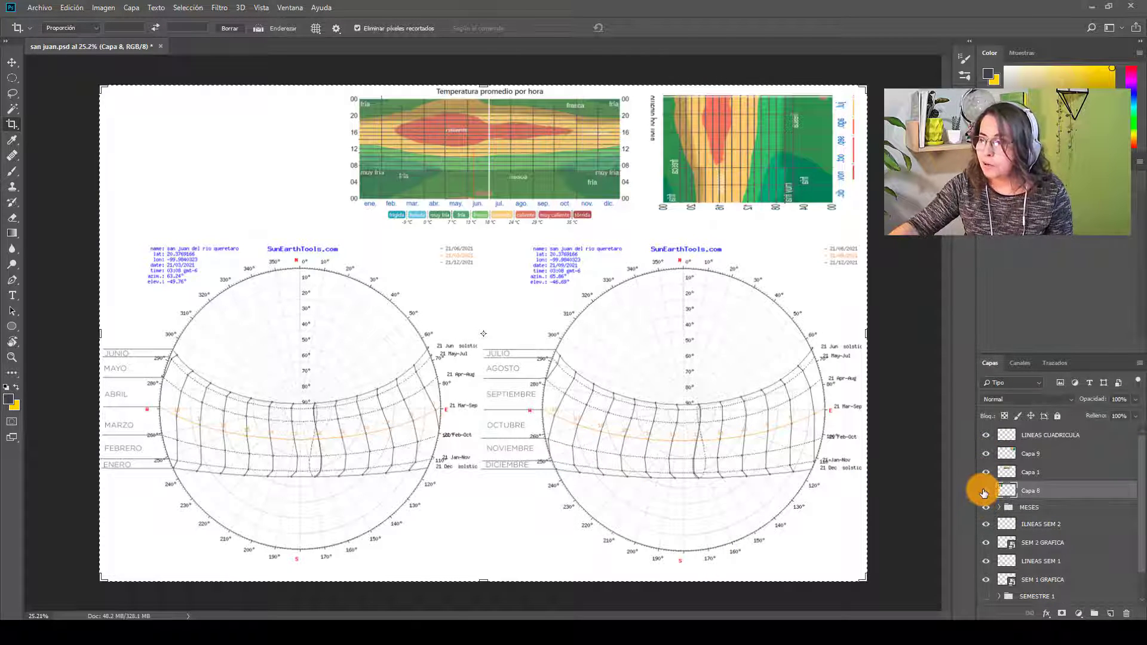
click(984, 506)
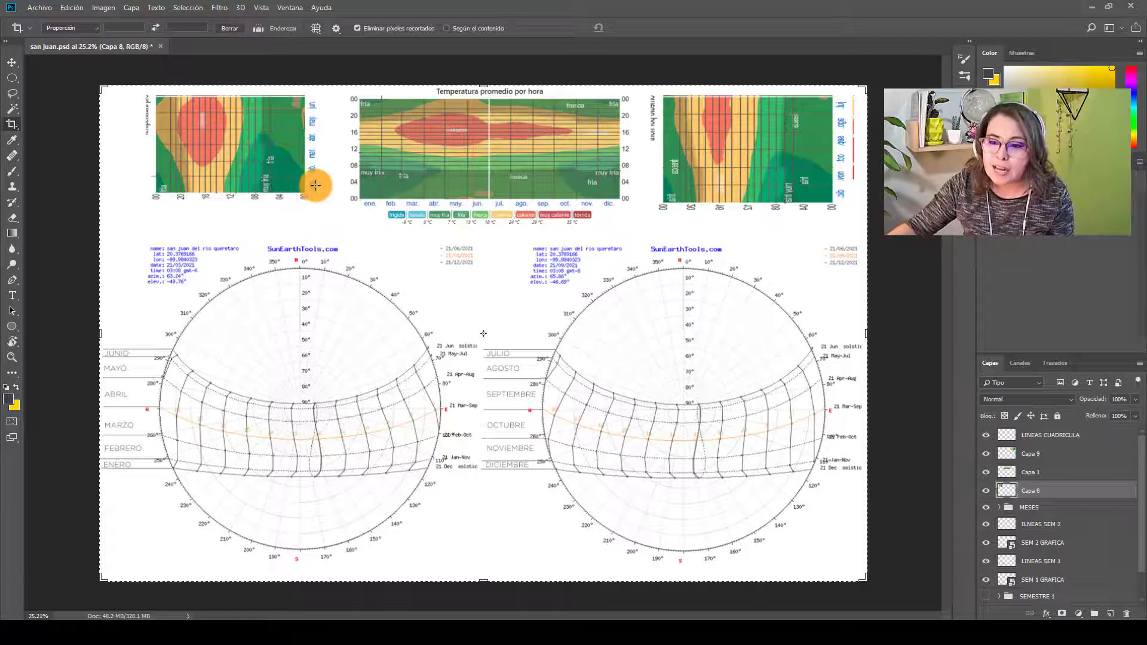
scroll(316, 185, up, 3)
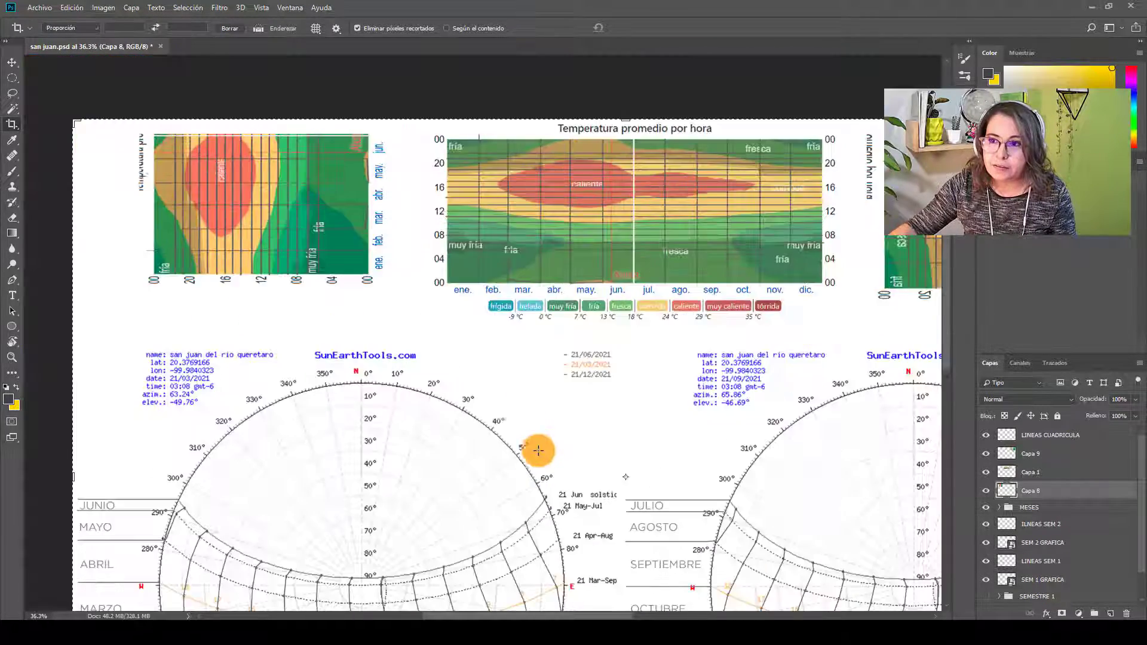
scroll(144, 138, up, 4)
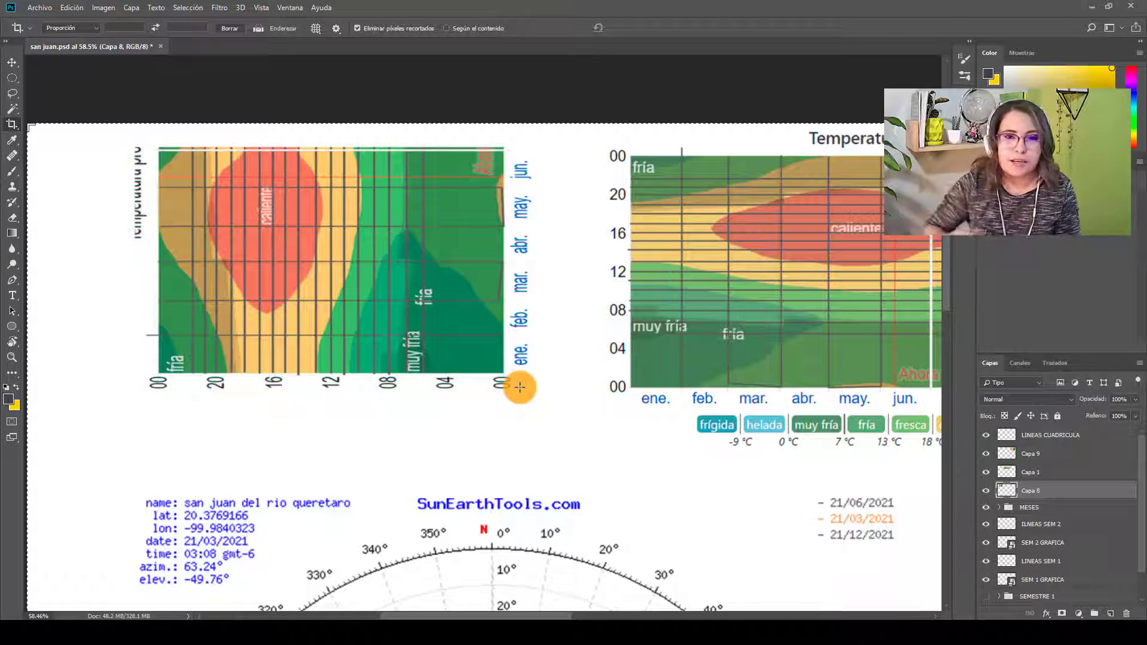
key(ctrl+0)
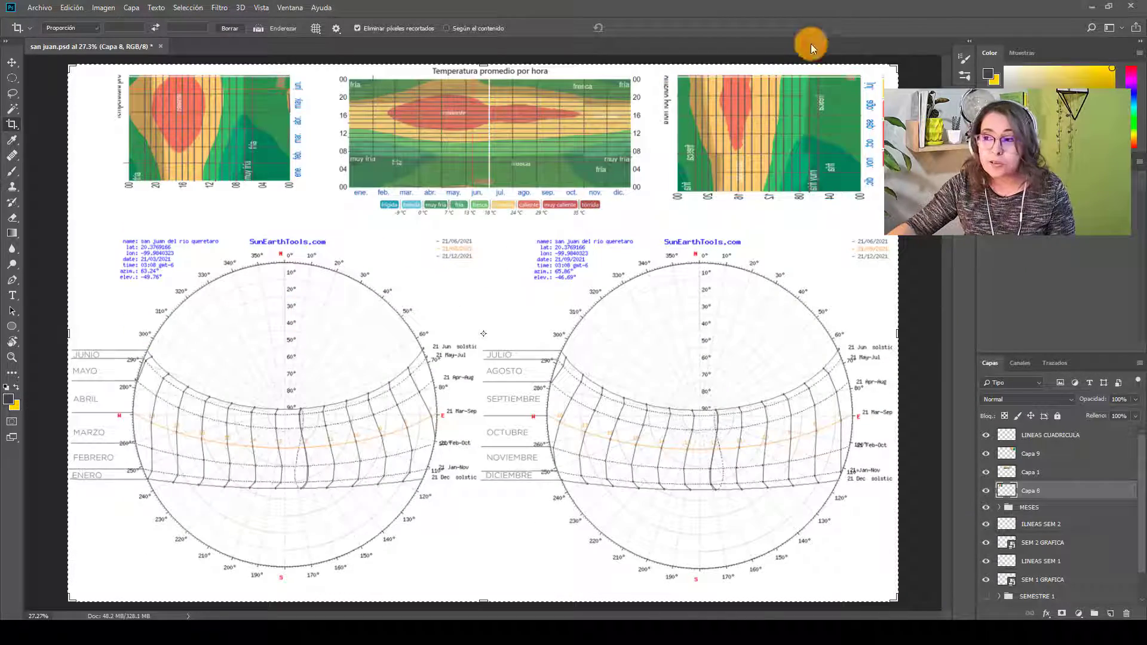
Step: Select the July–December temperature chart on Capa 9 with the Move tool and flip it vertically with a free transform
scroll(855, 65, up, 5)
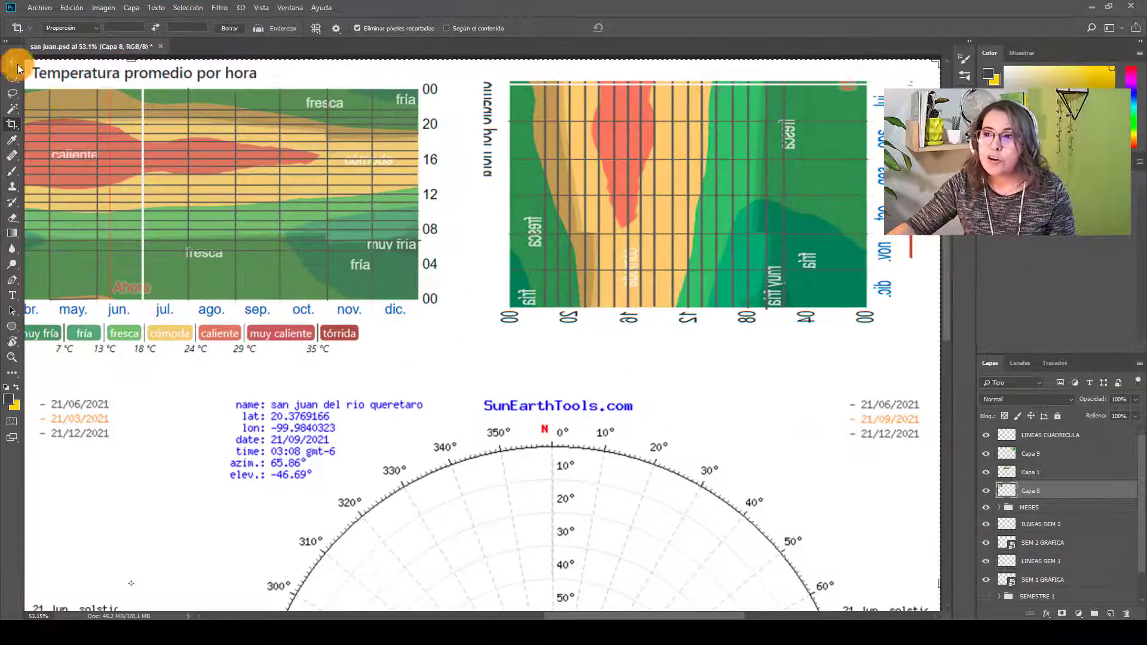
click(12, 62)
click(739, 190)
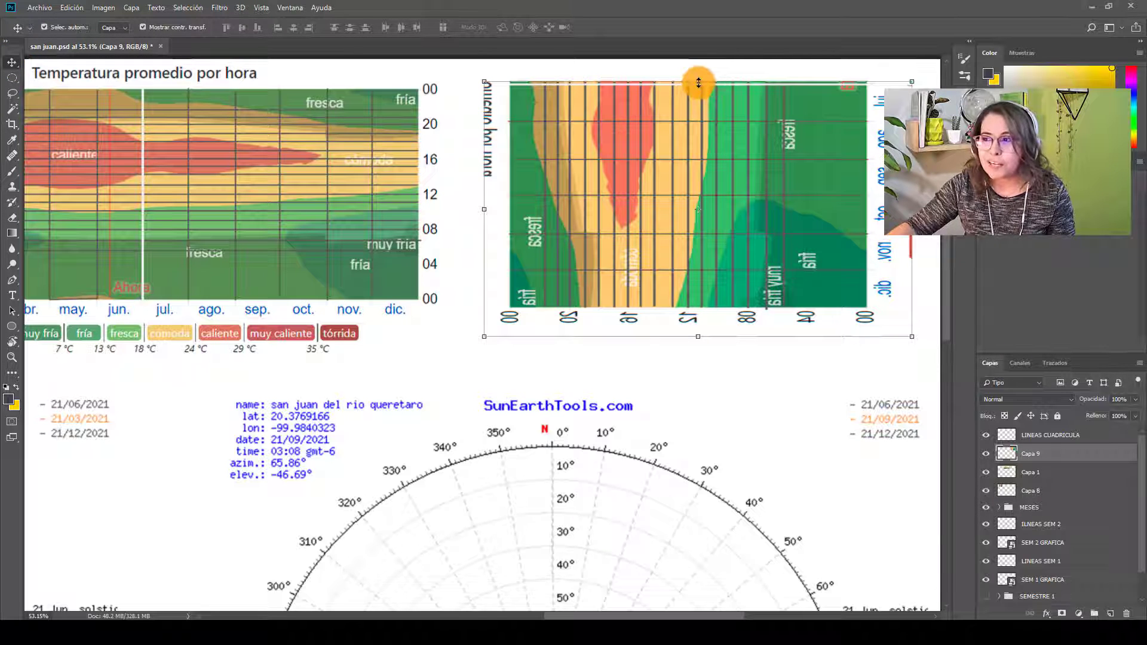
drag(698, 82, 662, 599)
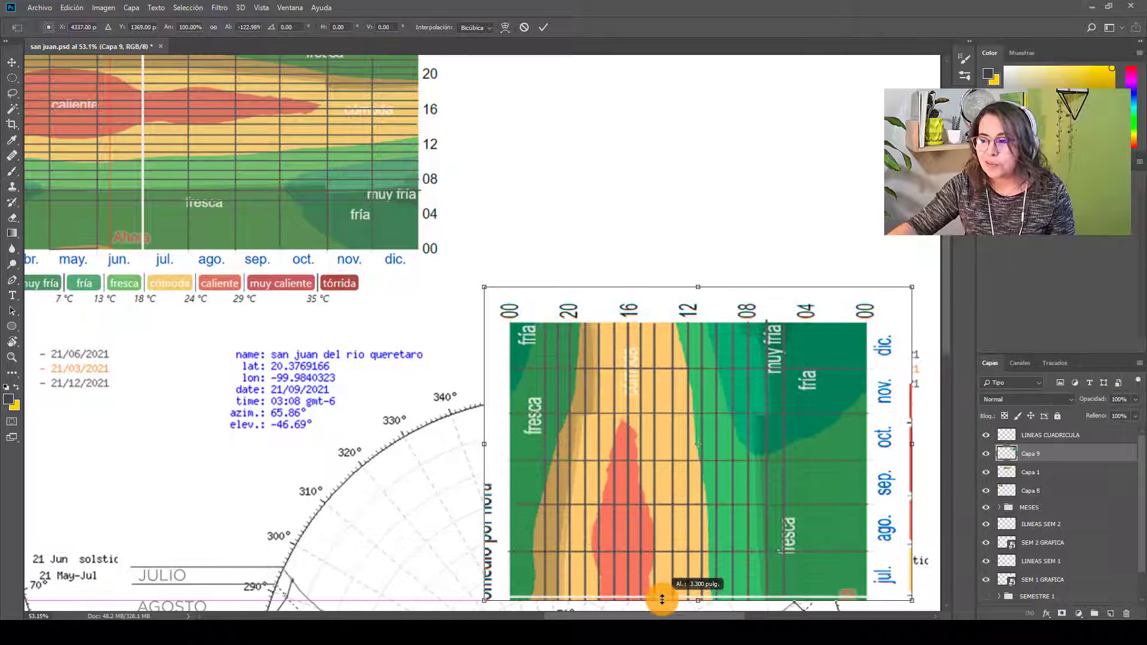
mouse_move(698, 274)
mouse_down()
mouse_move(758, 303)
mouse_move(861, 460)
mouse_move(865, 436)
mouse_move(870, 454)
mouse_move(820, 318)
mouse_move(700, 281)
mouse_up()
scroll(699, 284, down, 1)
Step: Flip the July–December temperature chart on Capa 9 so July is on top, and scale it to about 100% height
drag(693, 576, 763, 75)
scroll(755, 186, up, 5)
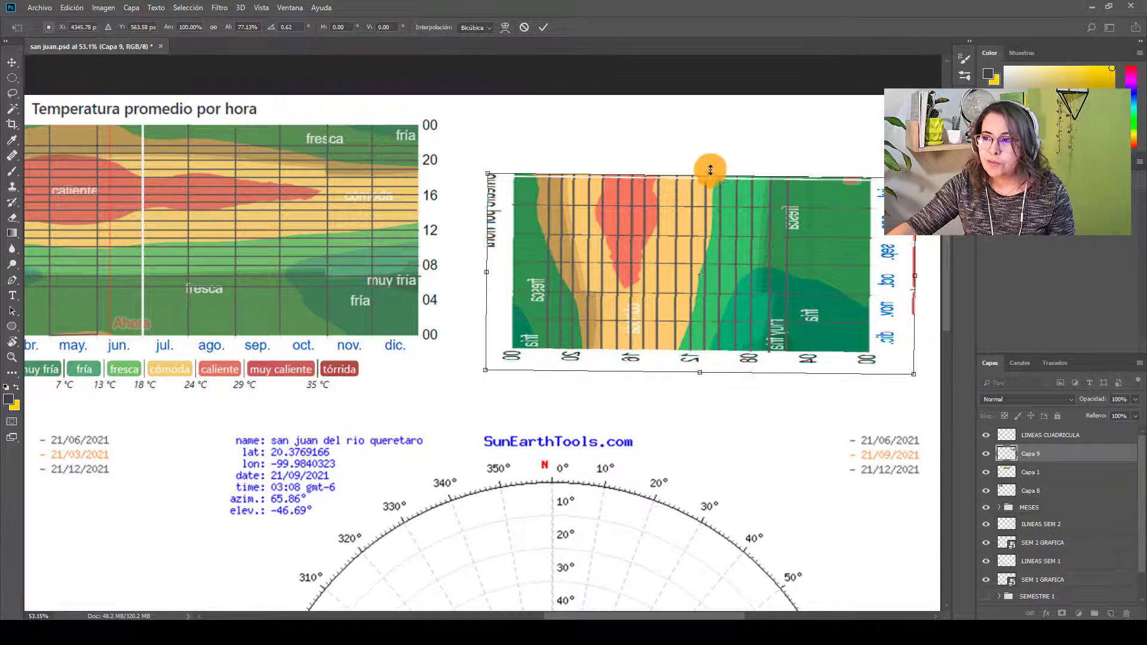
drag(702, 175, 700, 117)
drag(696, 248, 778, 278)
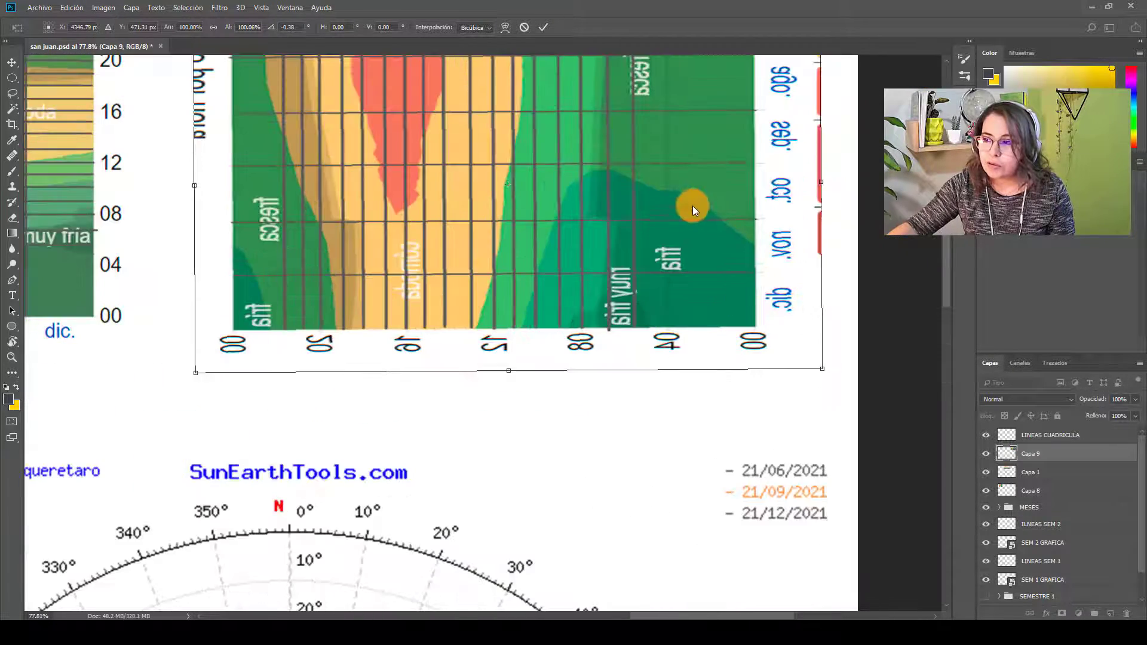
Step: Examine the grid cells of the July–December temperature chart against the month bands and hour lines of the sun-path charts
scroll(693, 206, down, 4)
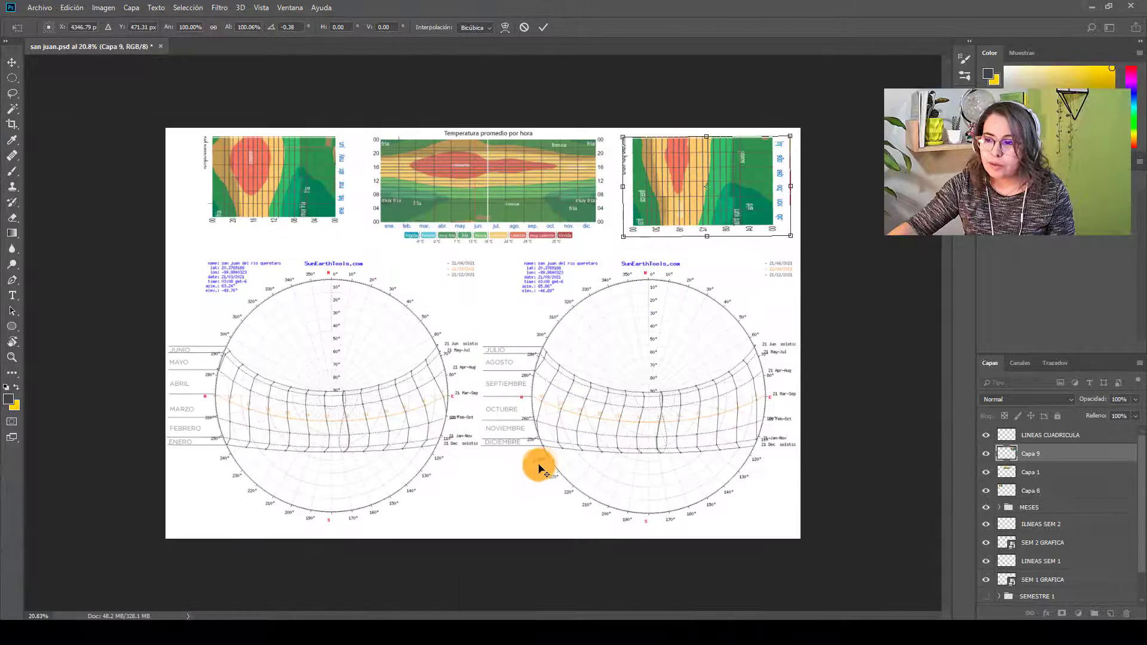
scroll(539, 469, up, 2)
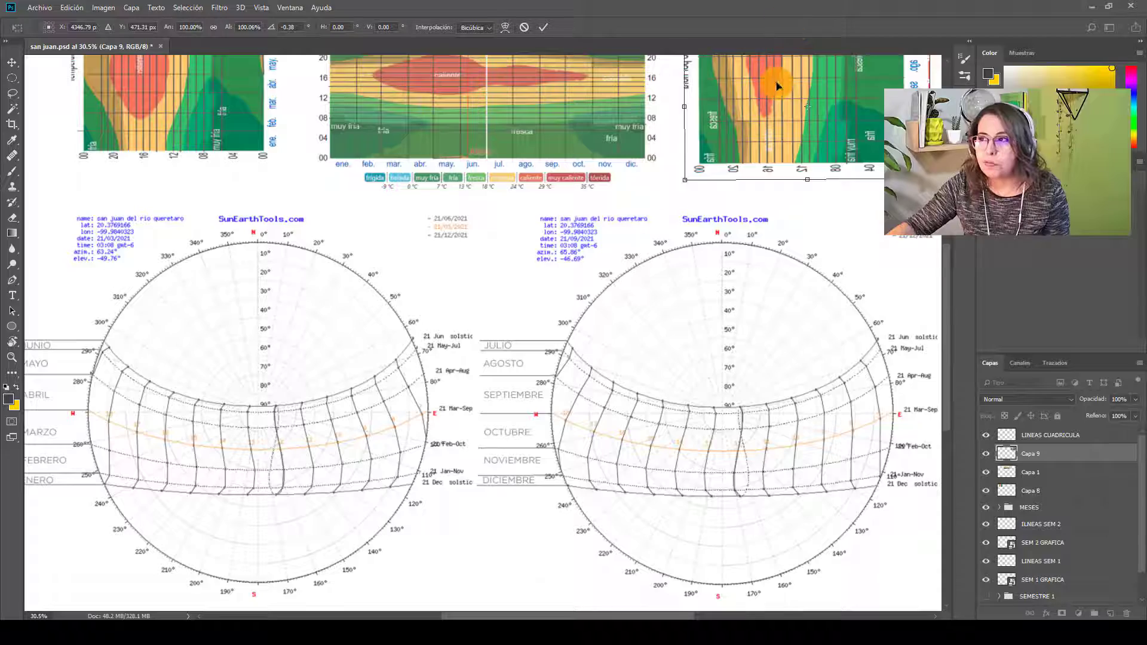
scroll(776, 92, left, 2)
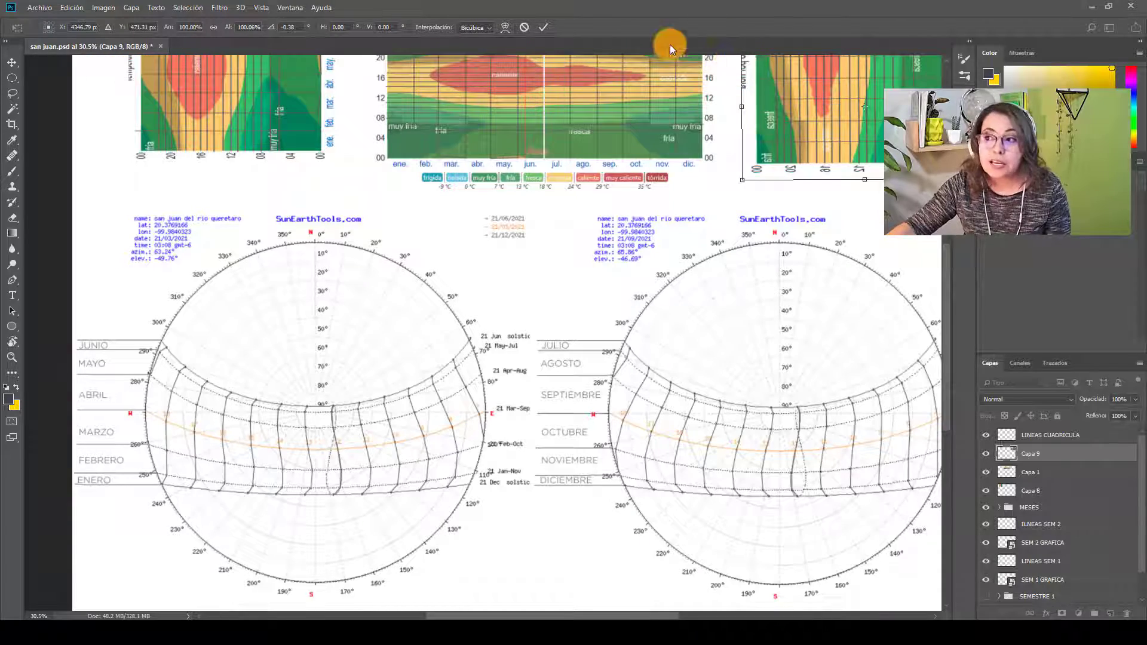
scroll(866, 141, up, 2)
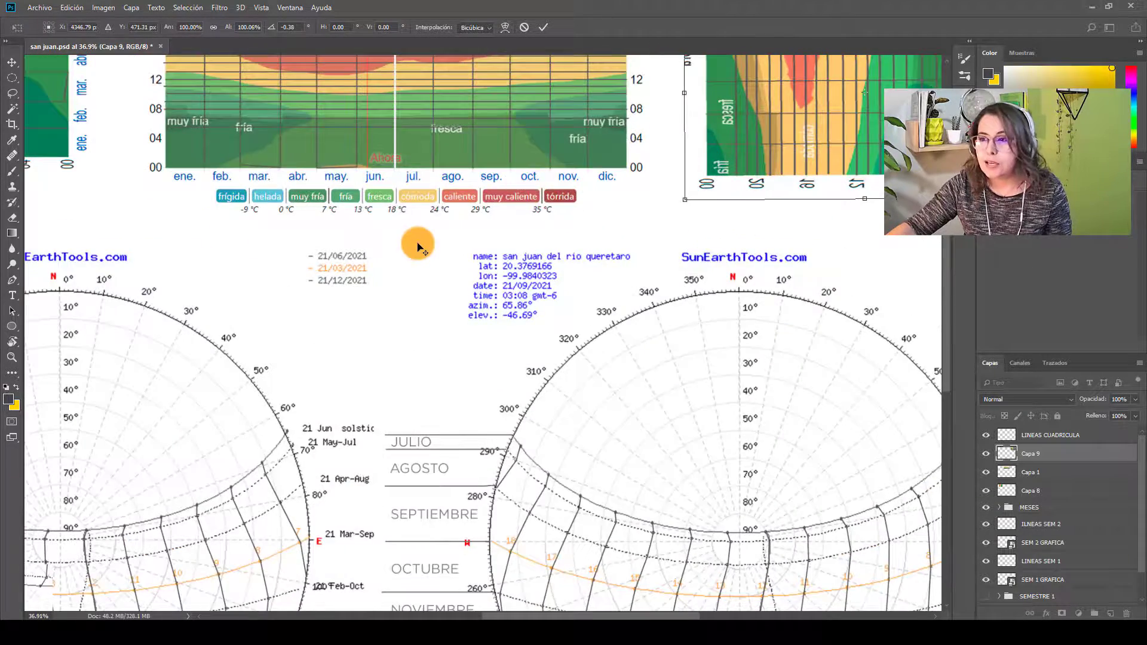
scroll(724, 102, down, 2)
scroll(791, 126, up, 5)
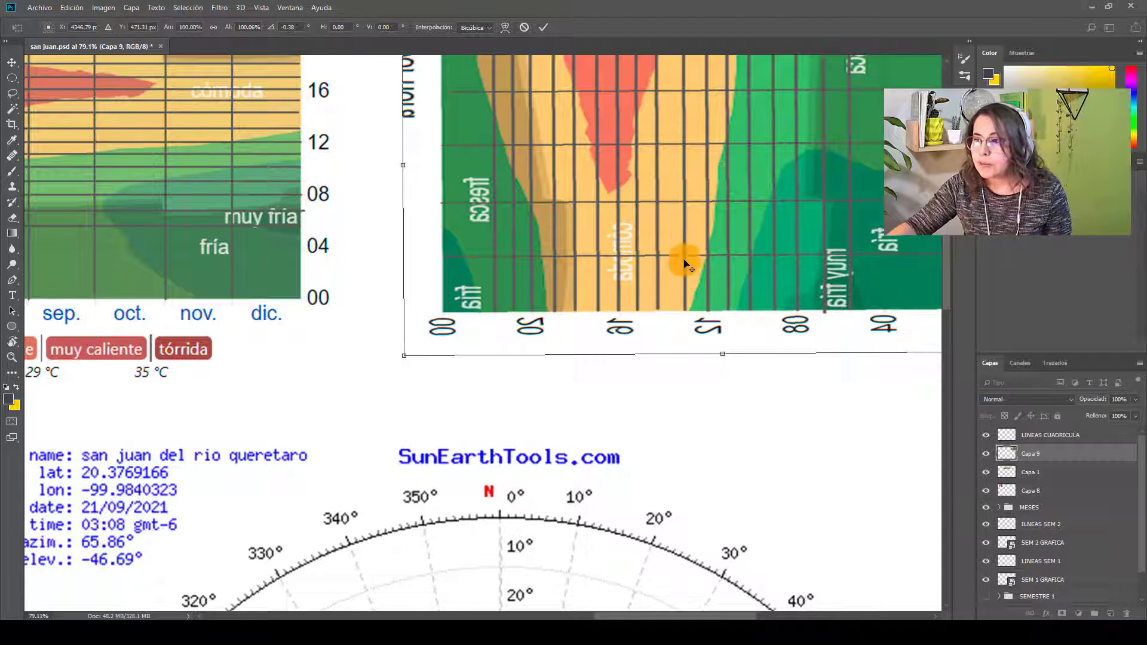
scroll(684, 263, down, 3)
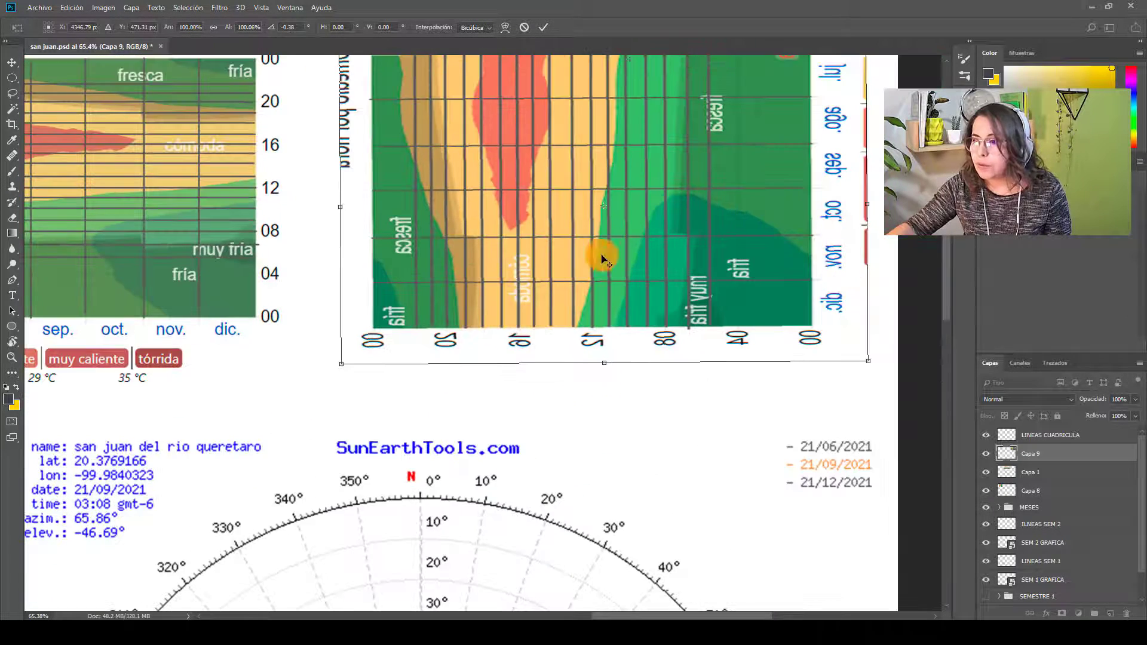
scroll(602, 258, up, 4)
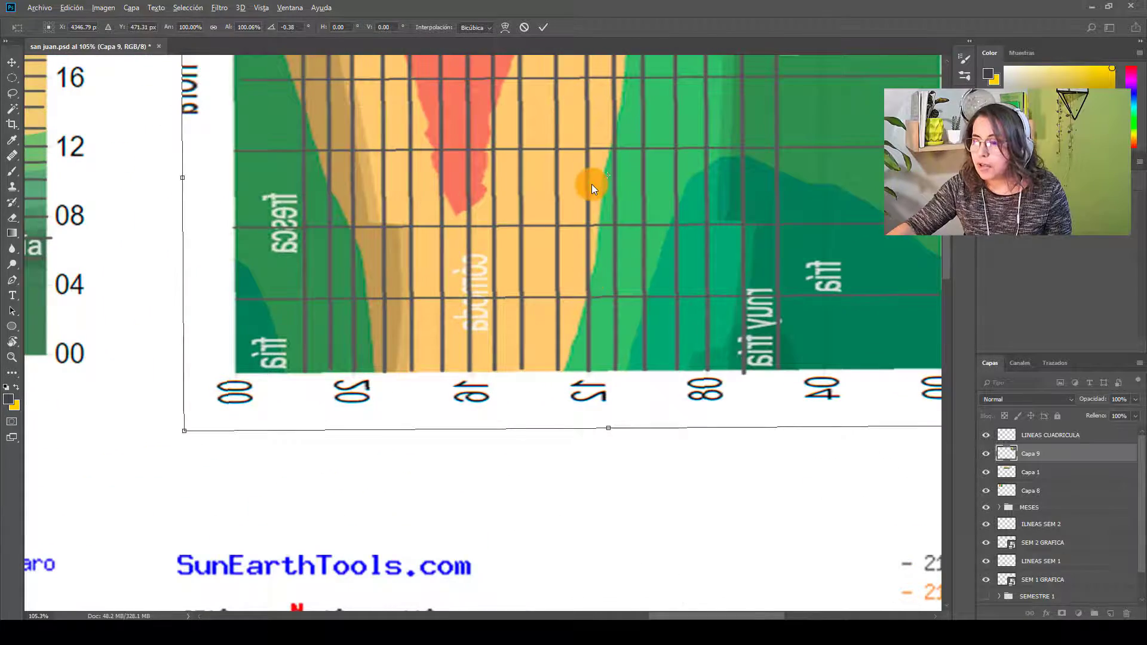
scroll(591, 186, down, 6)
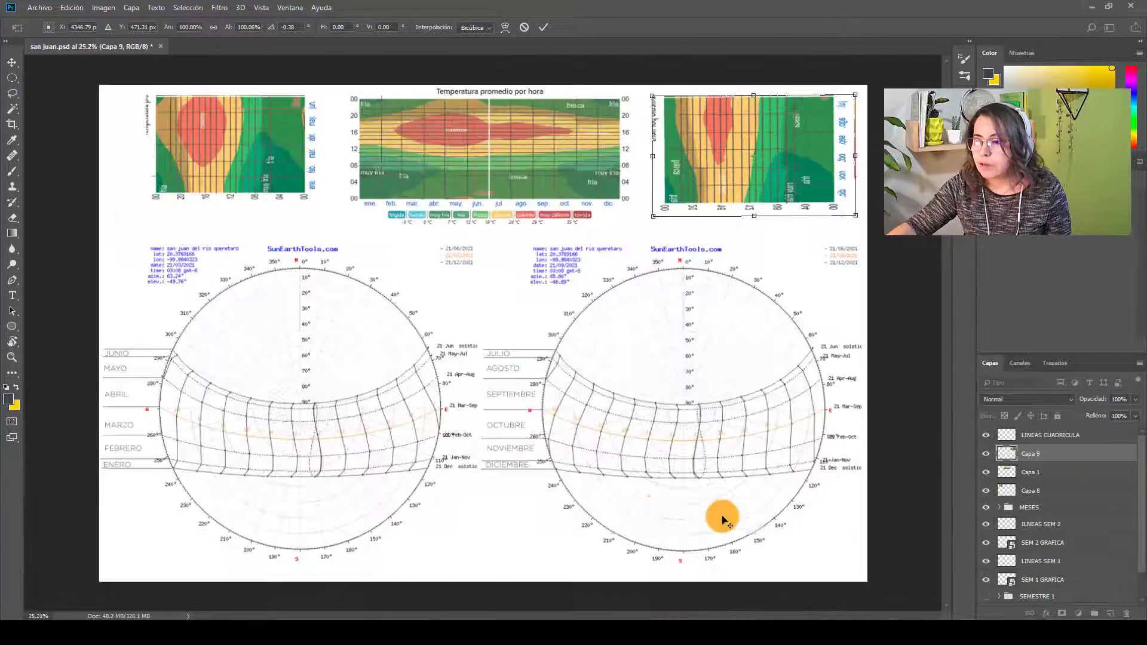
scroll(665, 471, up, 3)
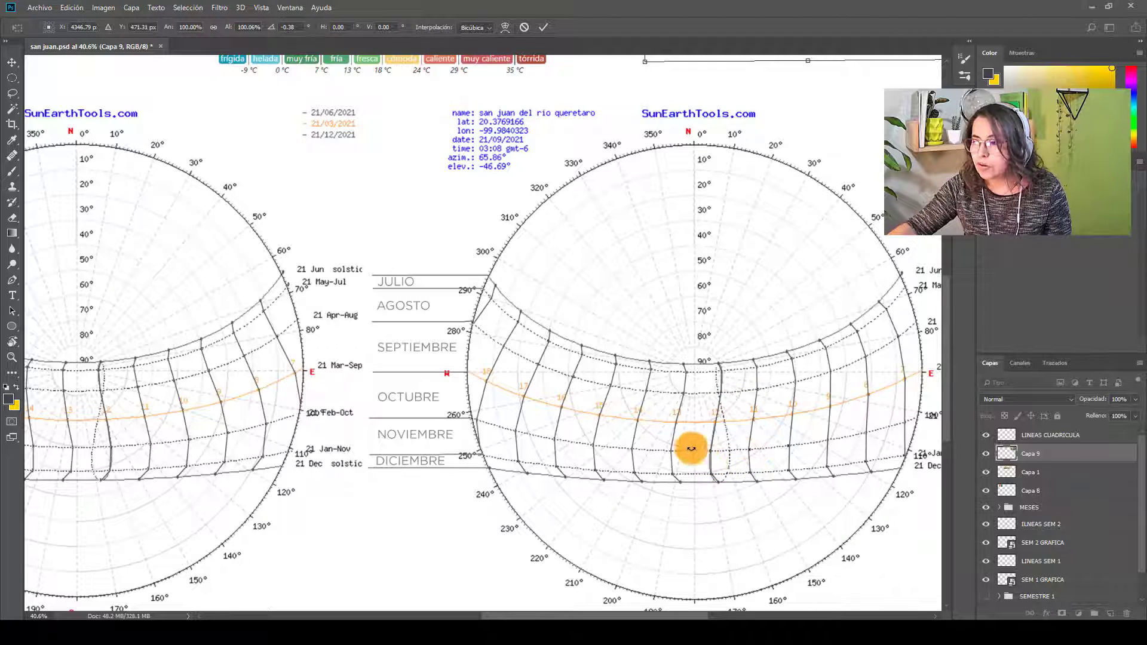
scroll(504, 287, down, 2)
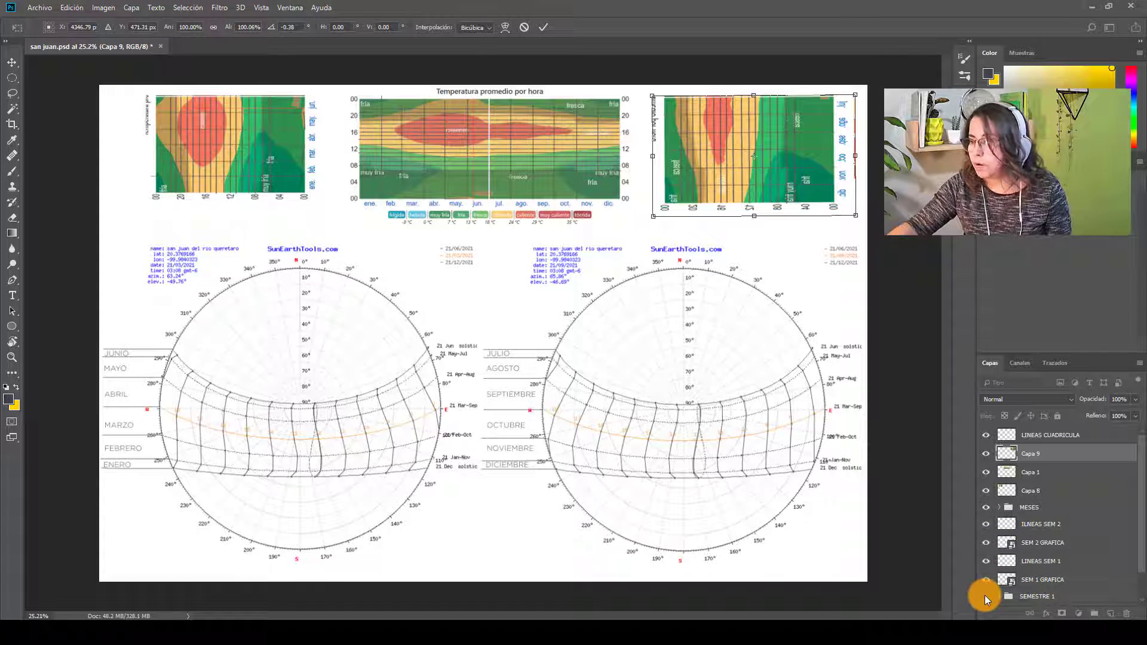
Step: Apply the Capa 9 transform and show the SEMESTRE 1 and SEMESTRE 2 groups with the coloured temperature zones
key(Return)
scroll(986, 599, down, 1)
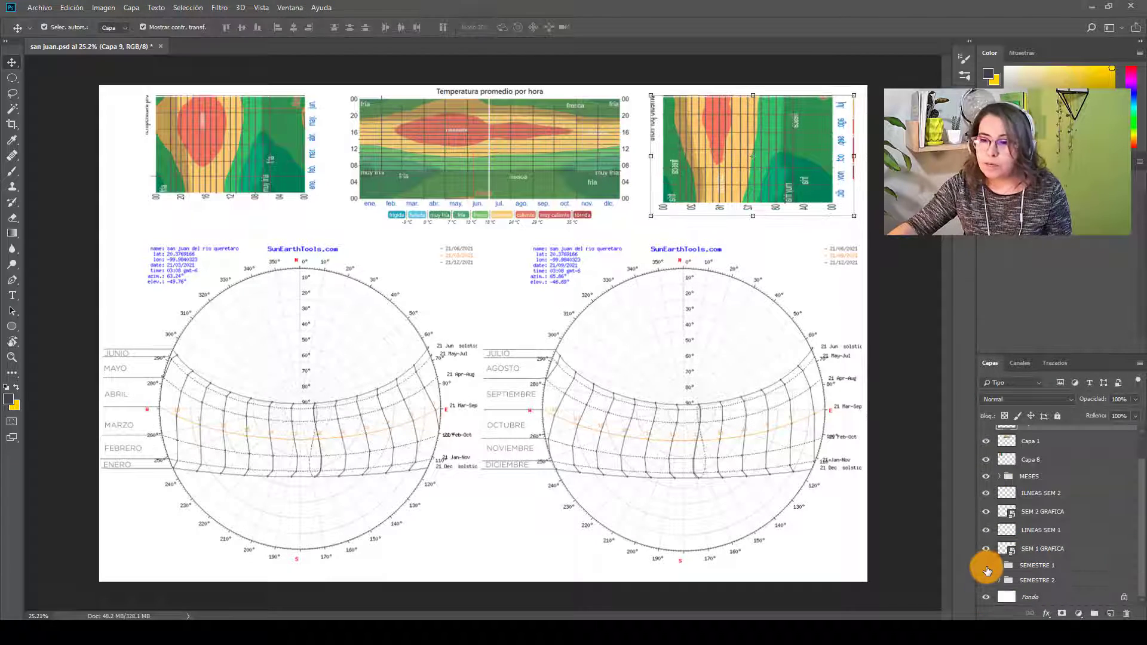
click(986, 566)
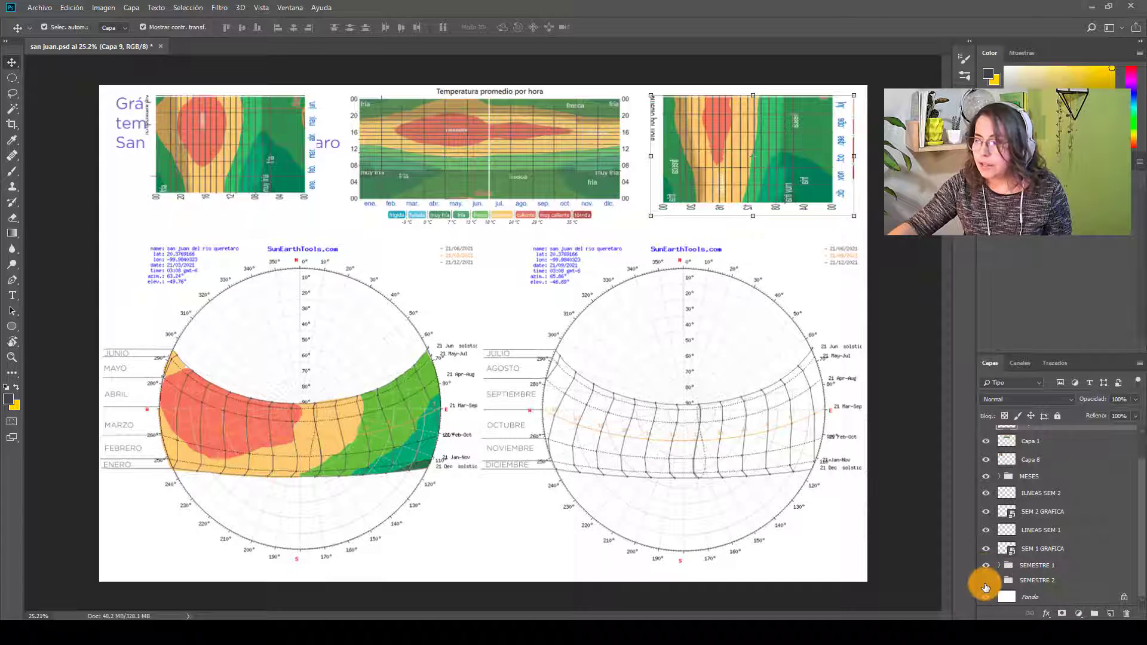
click(986, 580)
Step: Hide the rotated half-year temperature charts on the Capa 9 and Capa 8 layers
scroll(991, 537, up, 2)
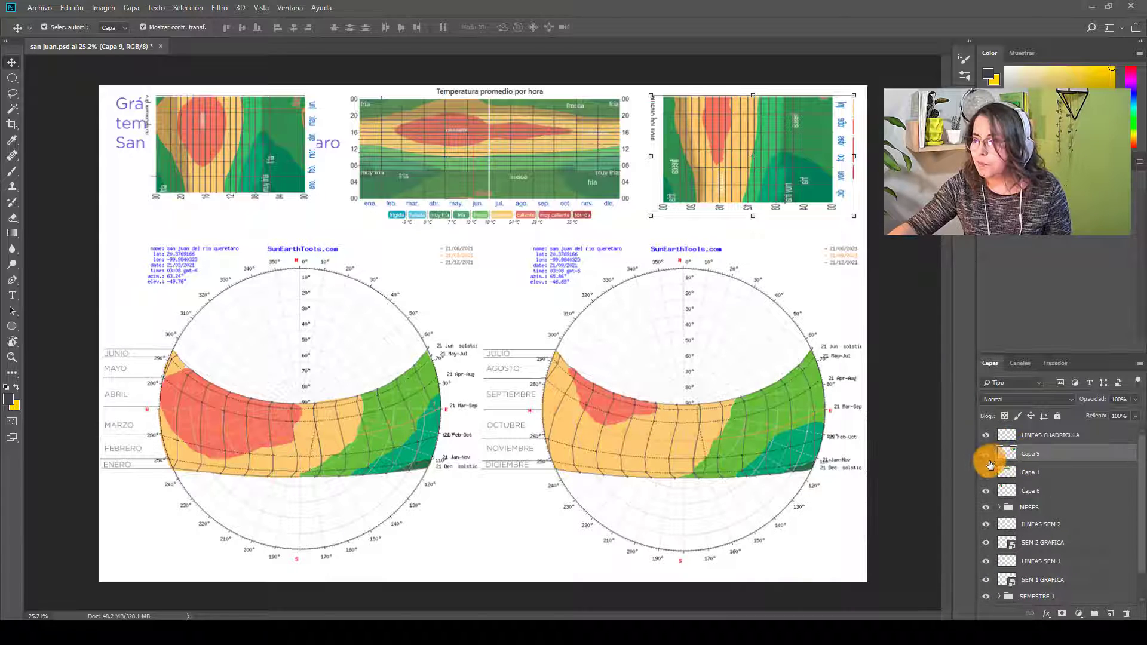
click(986, 454)
click(987, 491)
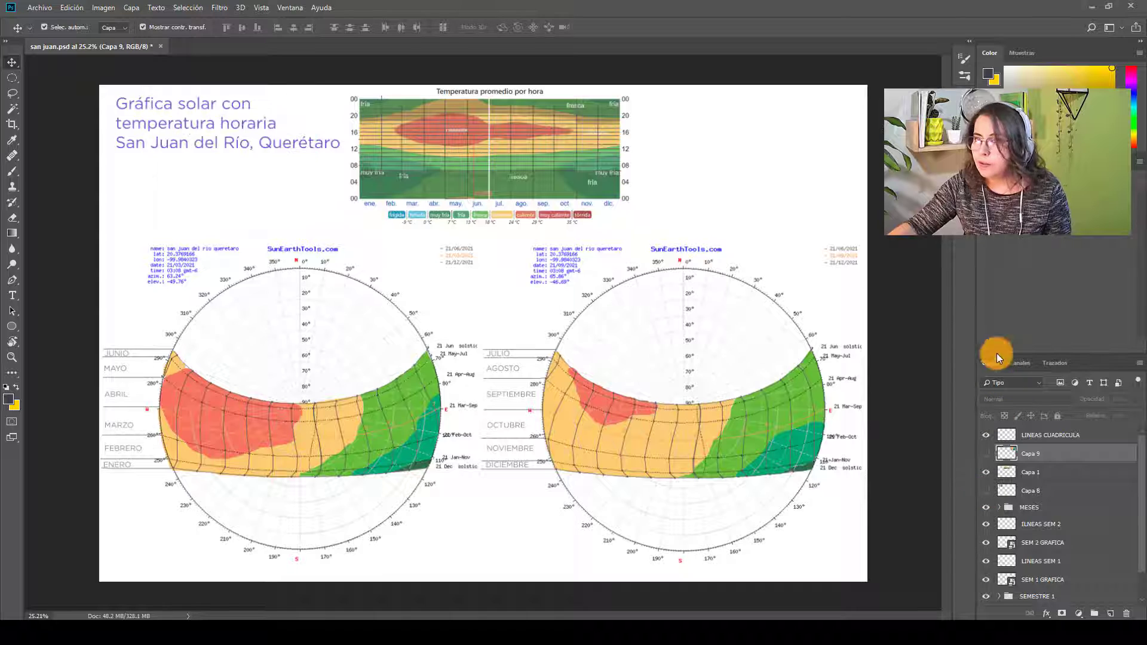